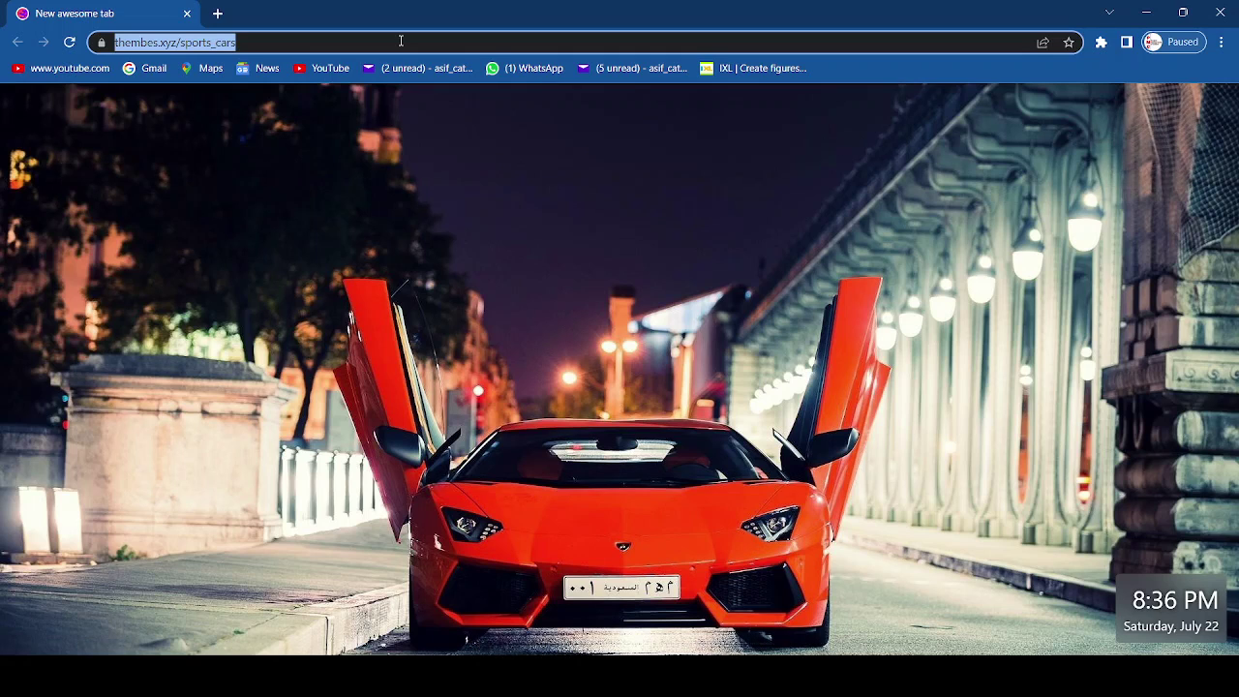
- Go to primavera-eu1.oraclecloud.com and sign in with the account's user name and password
text(pr)
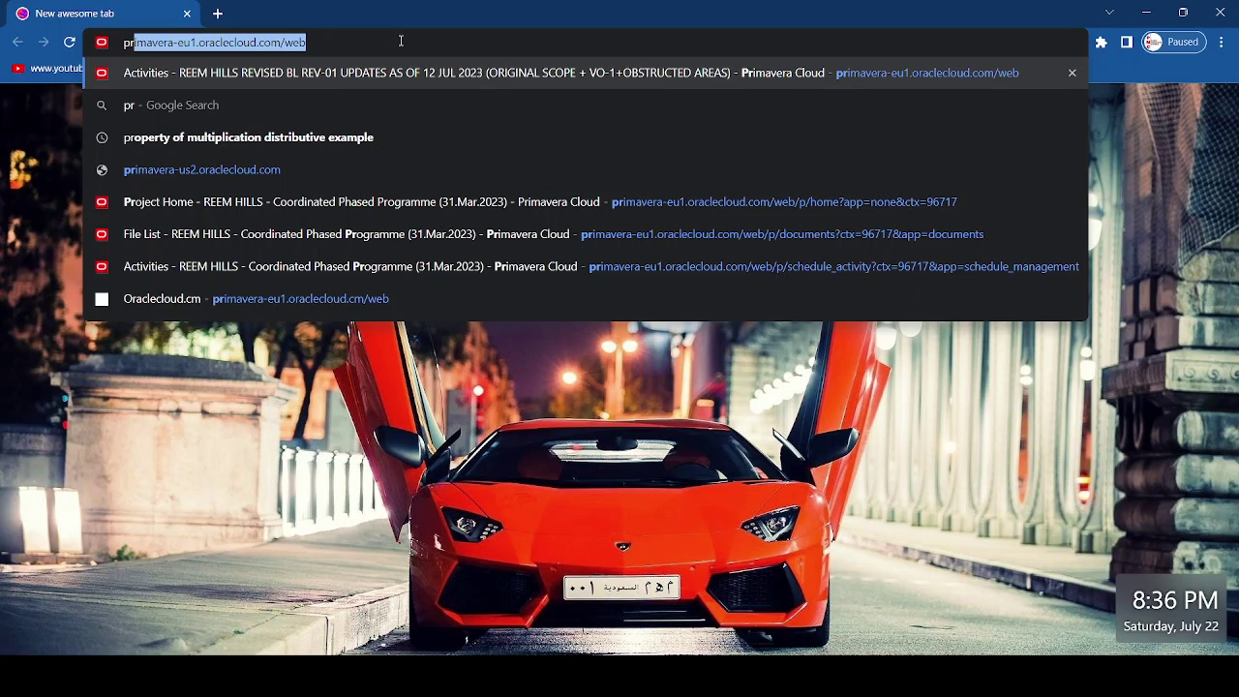
key(Return)
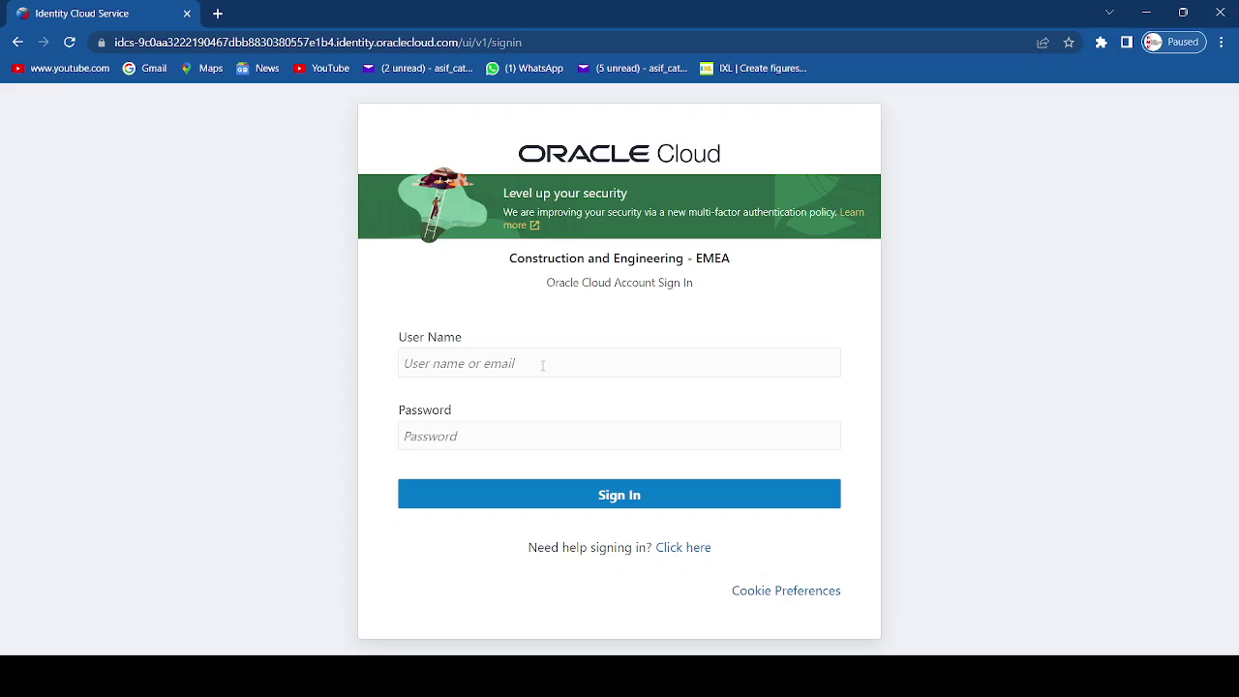
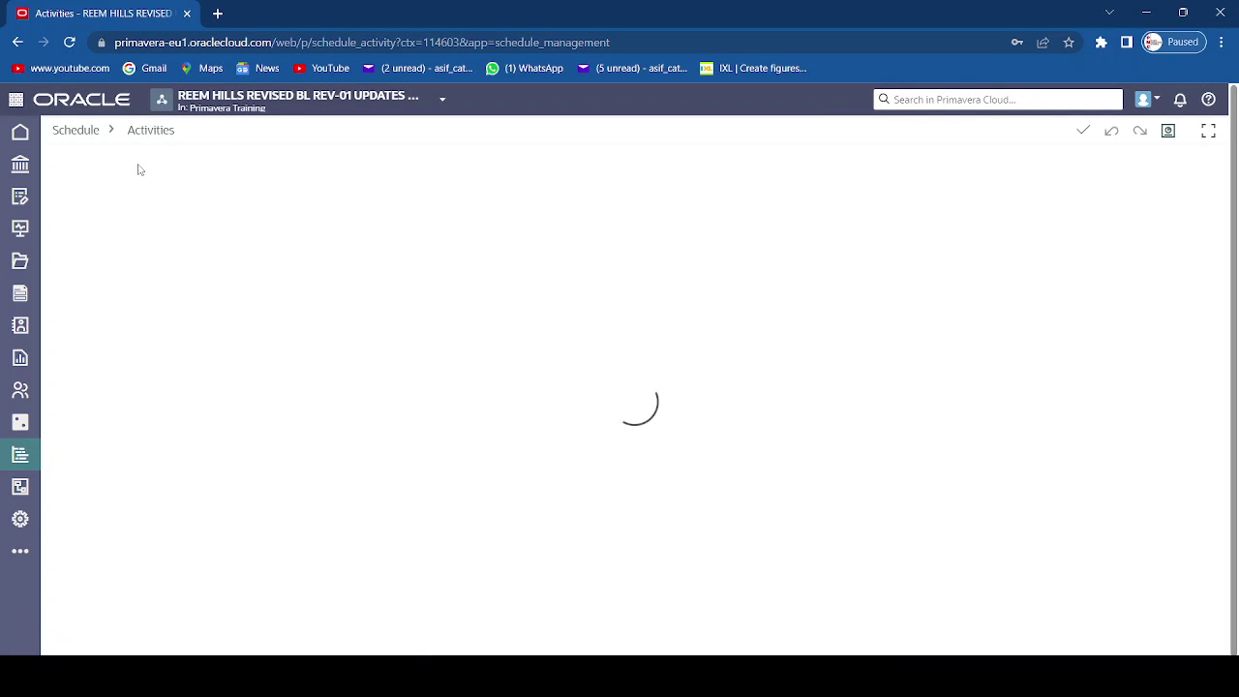
- Return to the Primavera Cloud start page and browse the available Programs and Workspaces
click(84, 104)
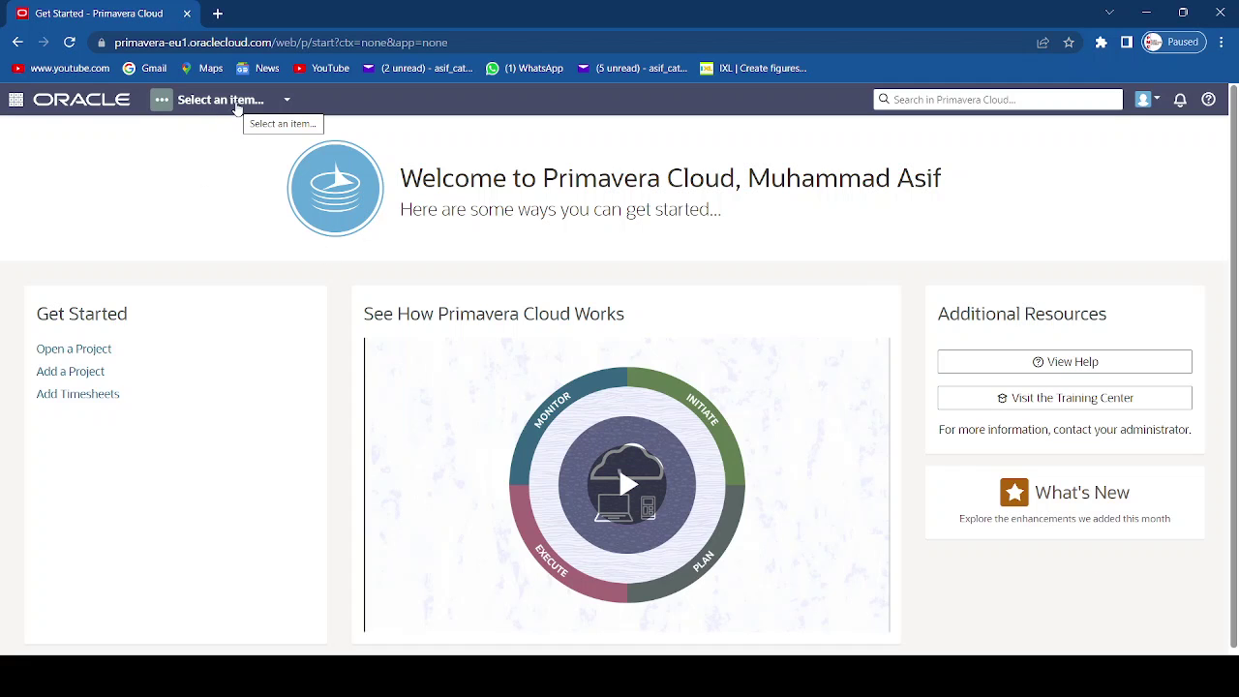
click(236, 107)
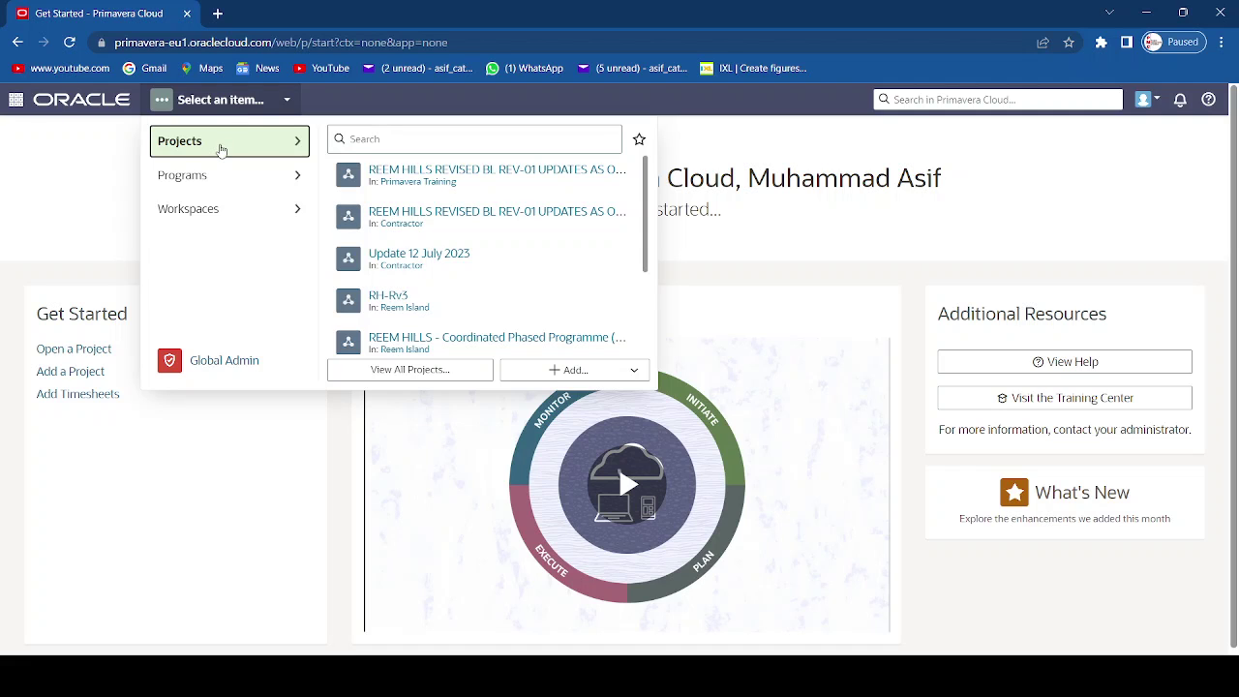
scroll(452, 223, down, 2)
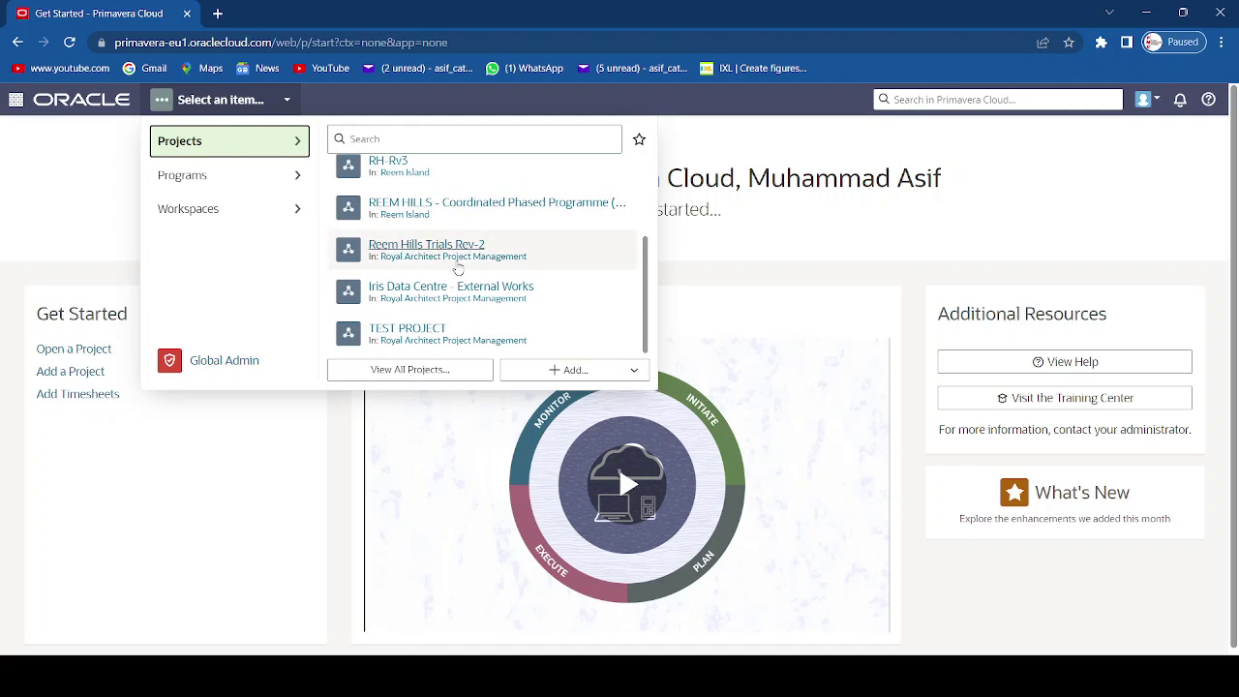
click(200, 183)
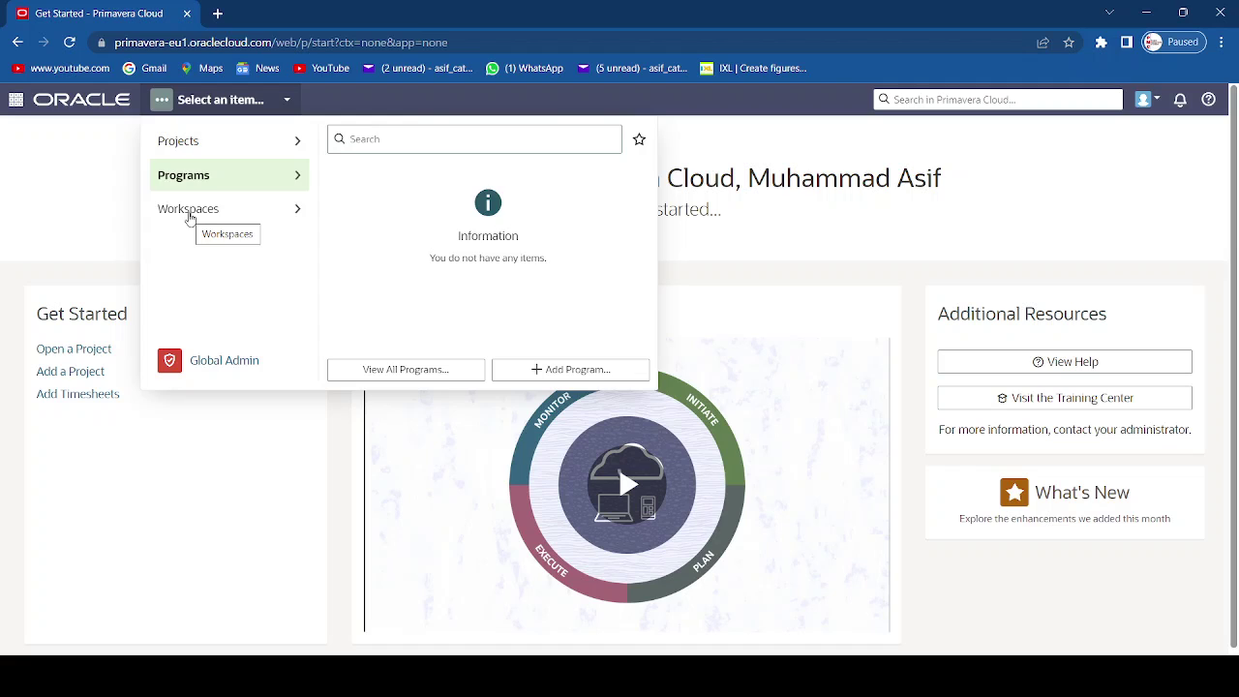
click(190, 215)
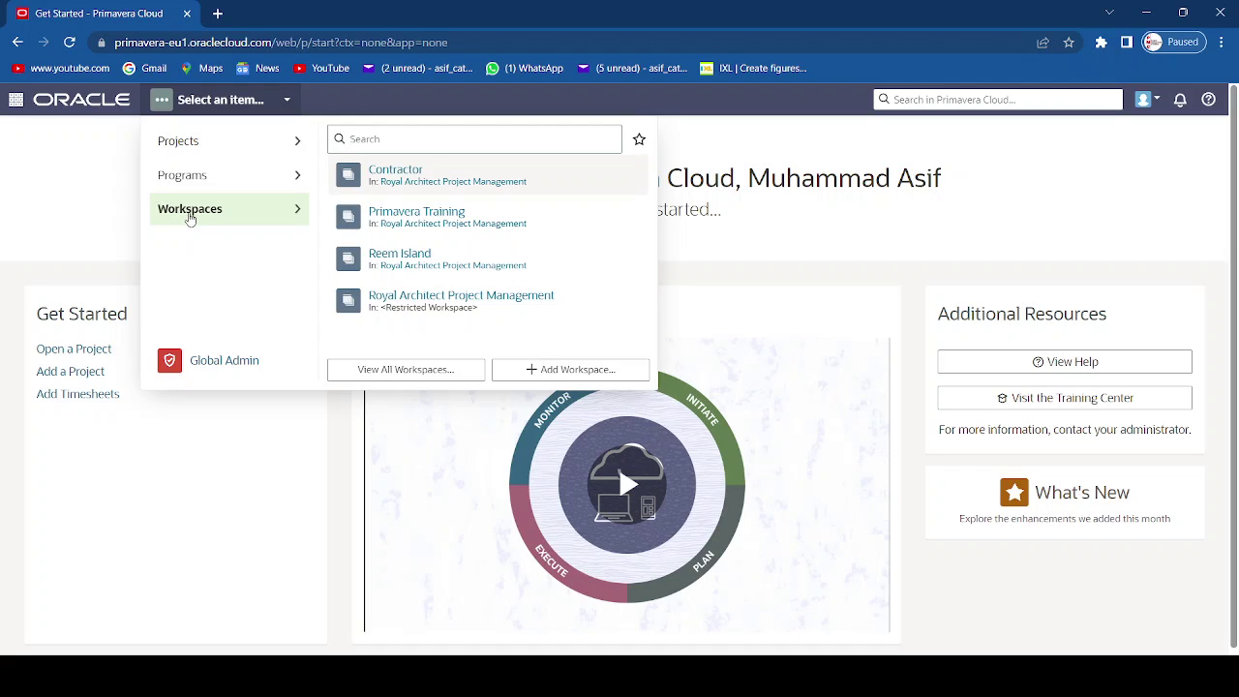
- Open the View All Workspaces page
click(439, 380)
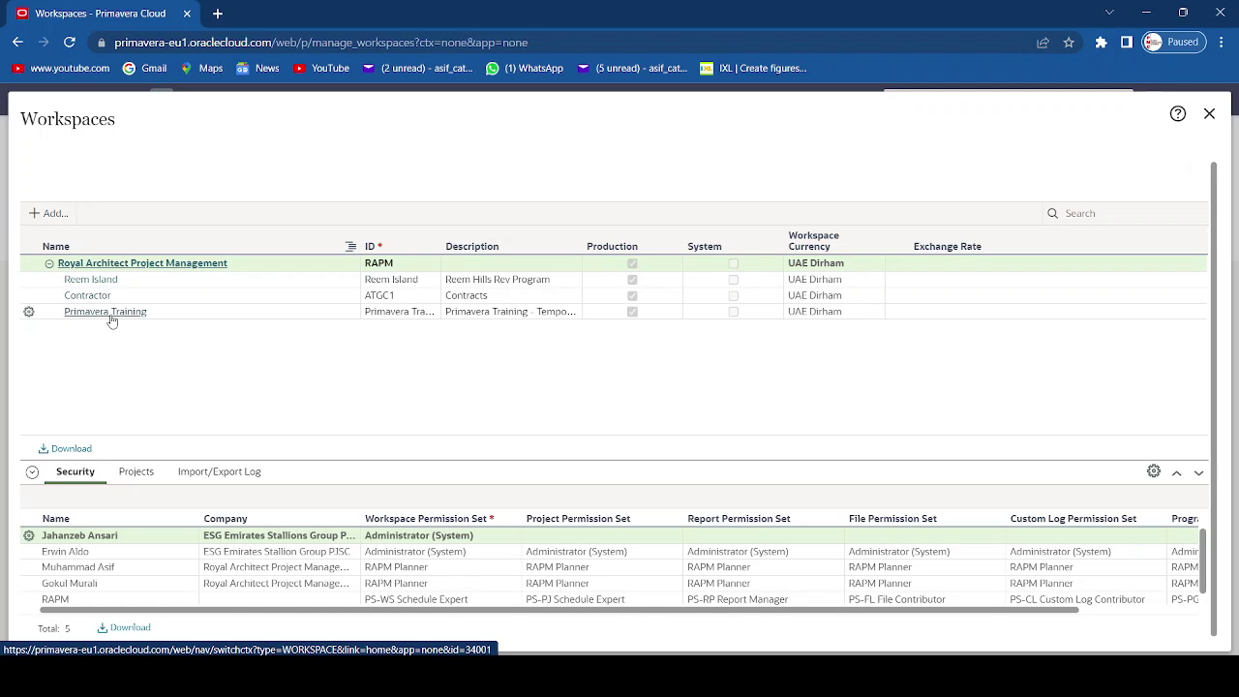
- Add a new workspace named 'Primavera Online-Trainings'
click(49, 214)
click(337, 305)
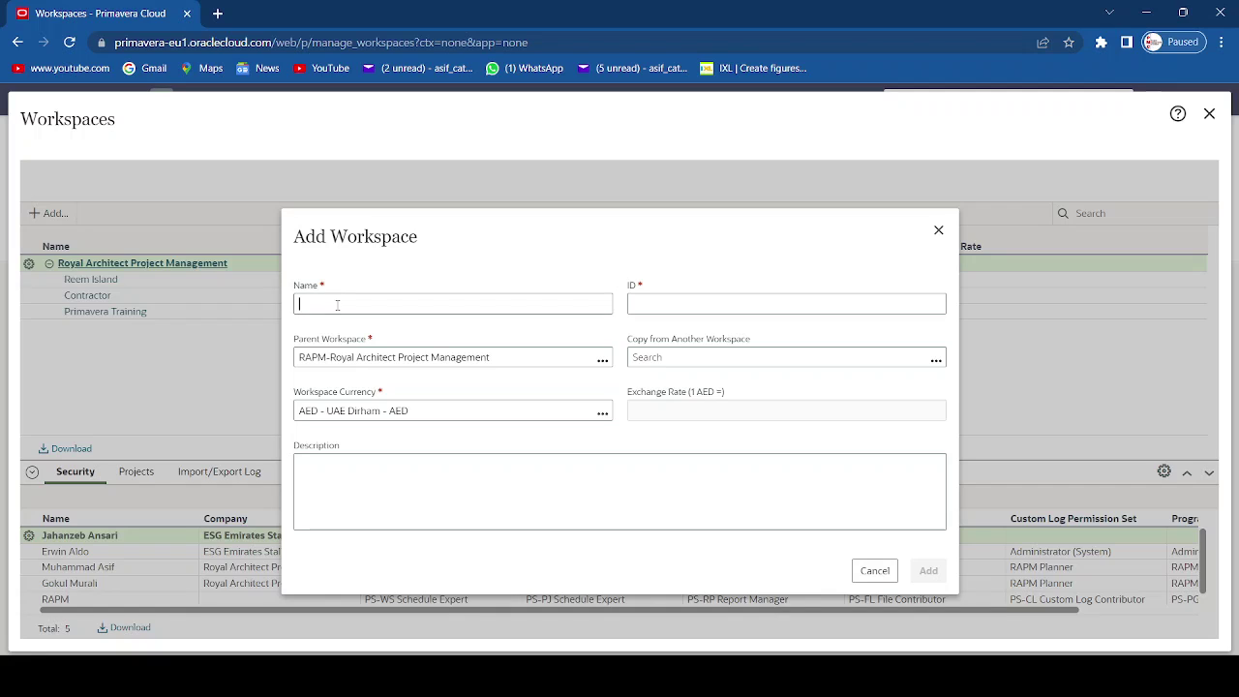
text(Primavera Online-Trainings)
- Set Primavera Training as parent, add description 'For the purpose of demonstration', and create it
click(602, 360)
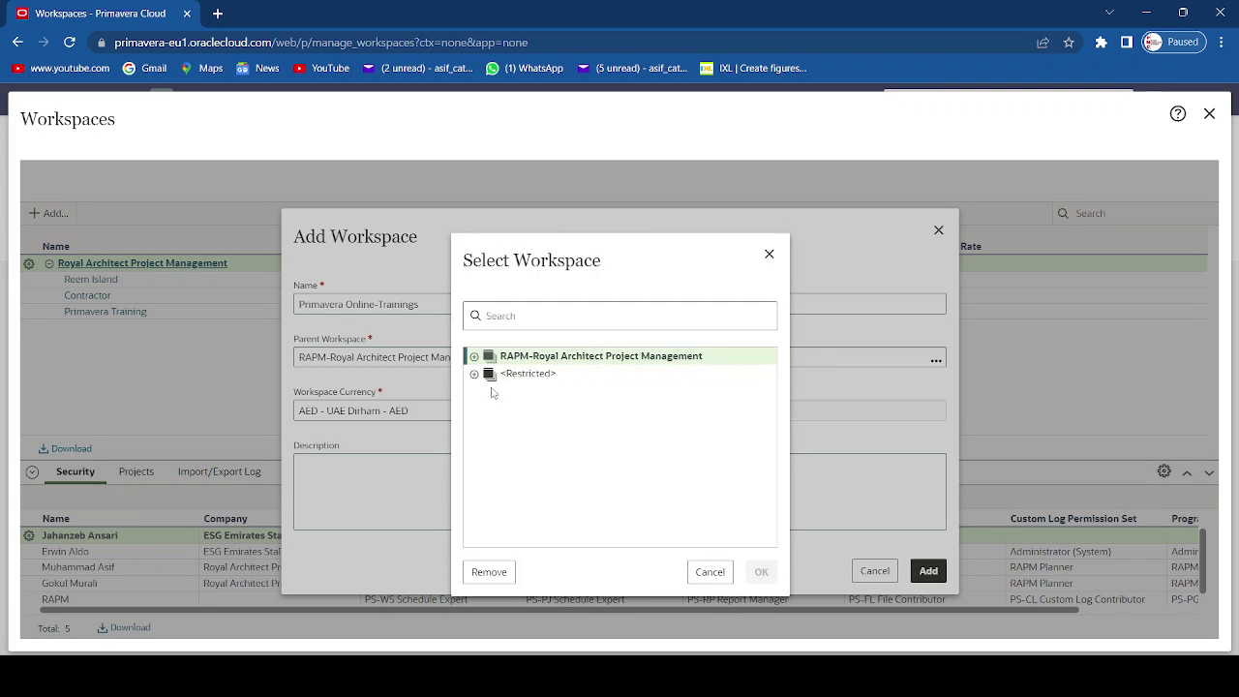
click(475, 357)
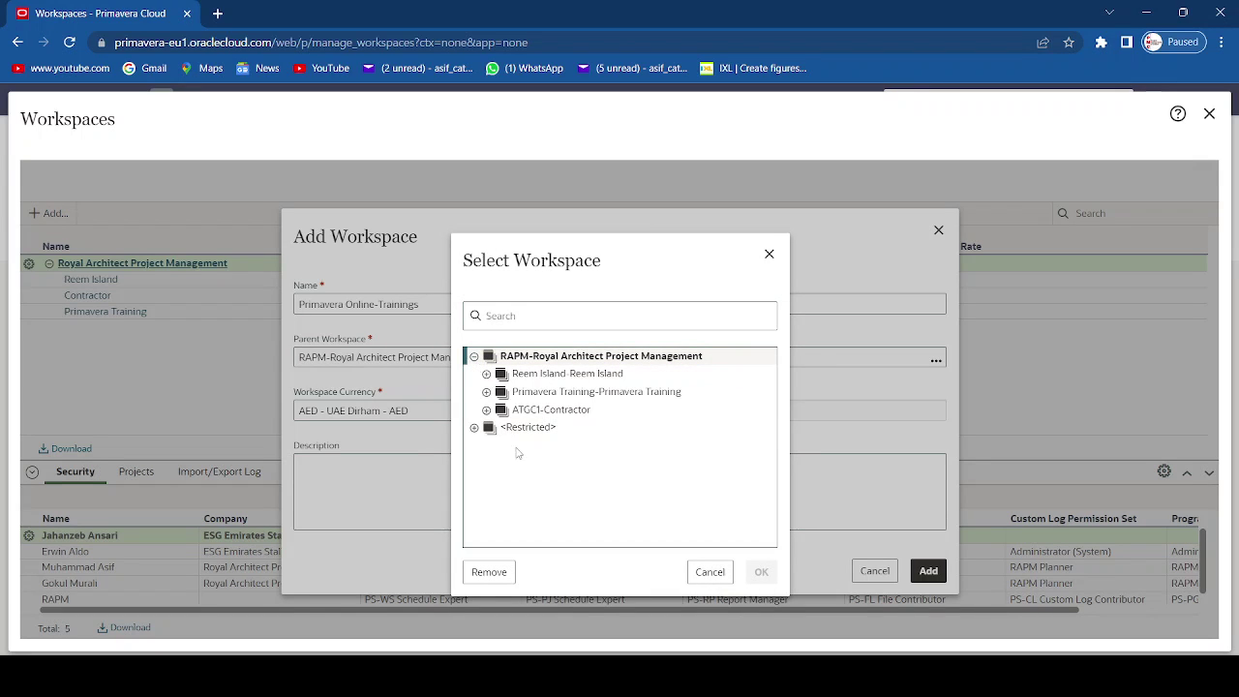
click(574, 395)
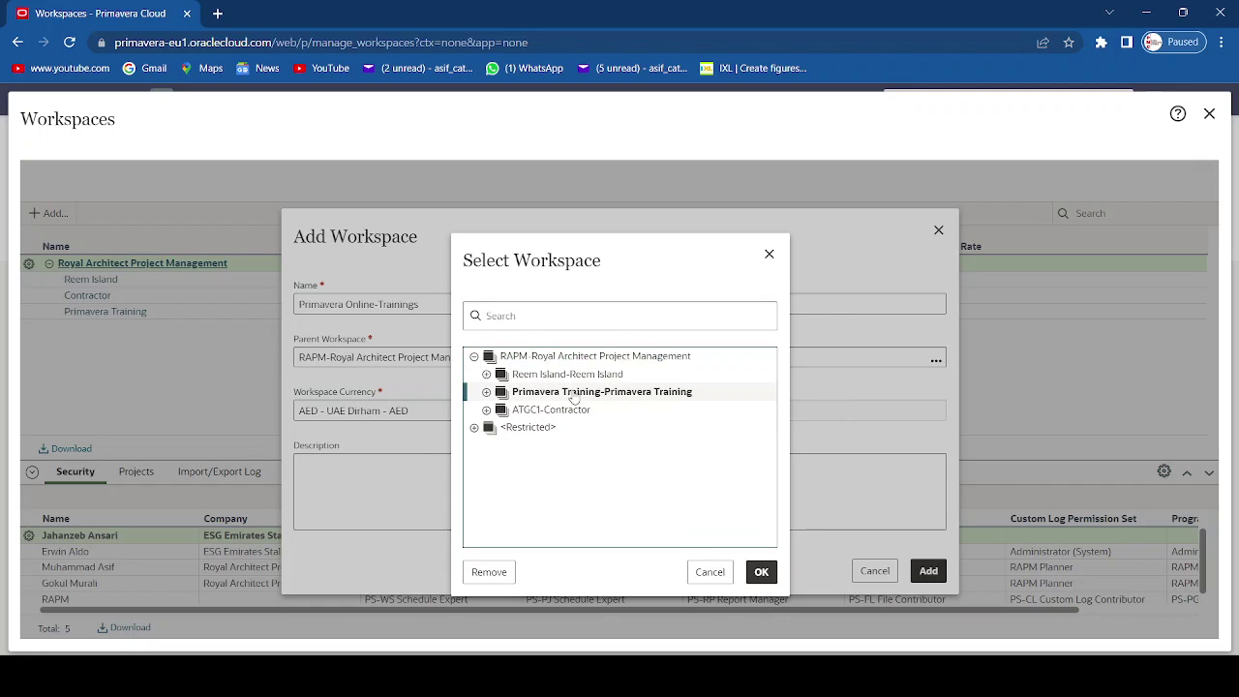
click(762, 573)
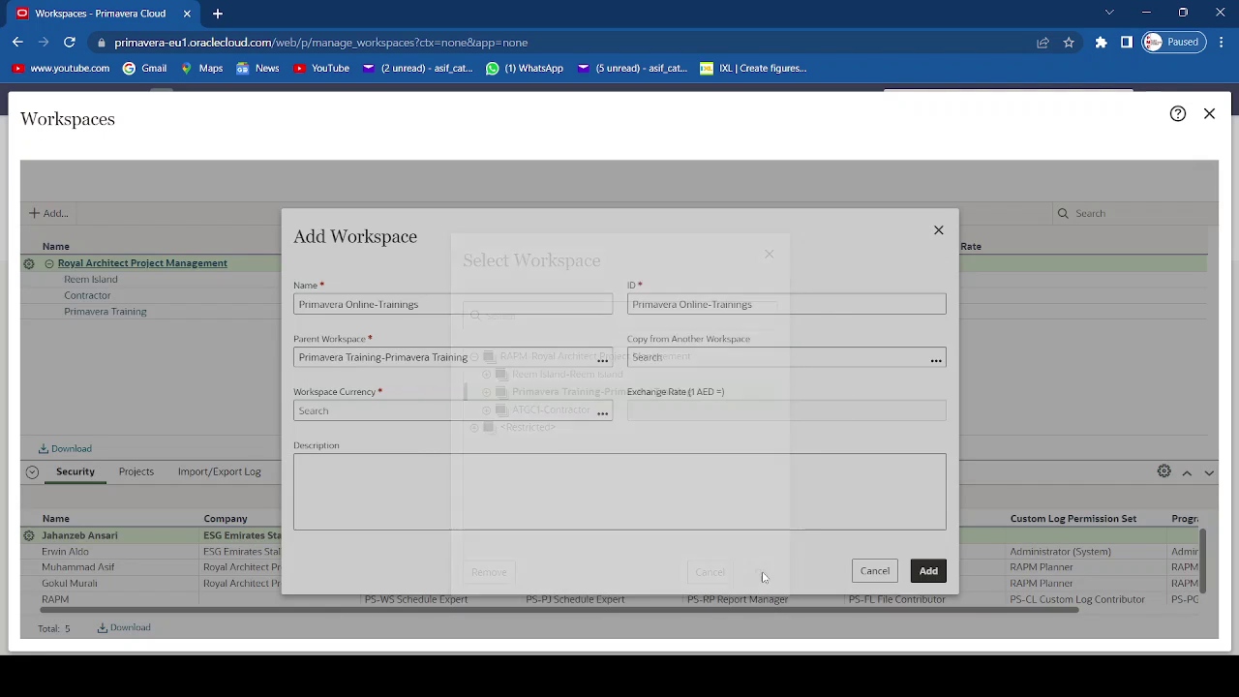
click(510, 485)
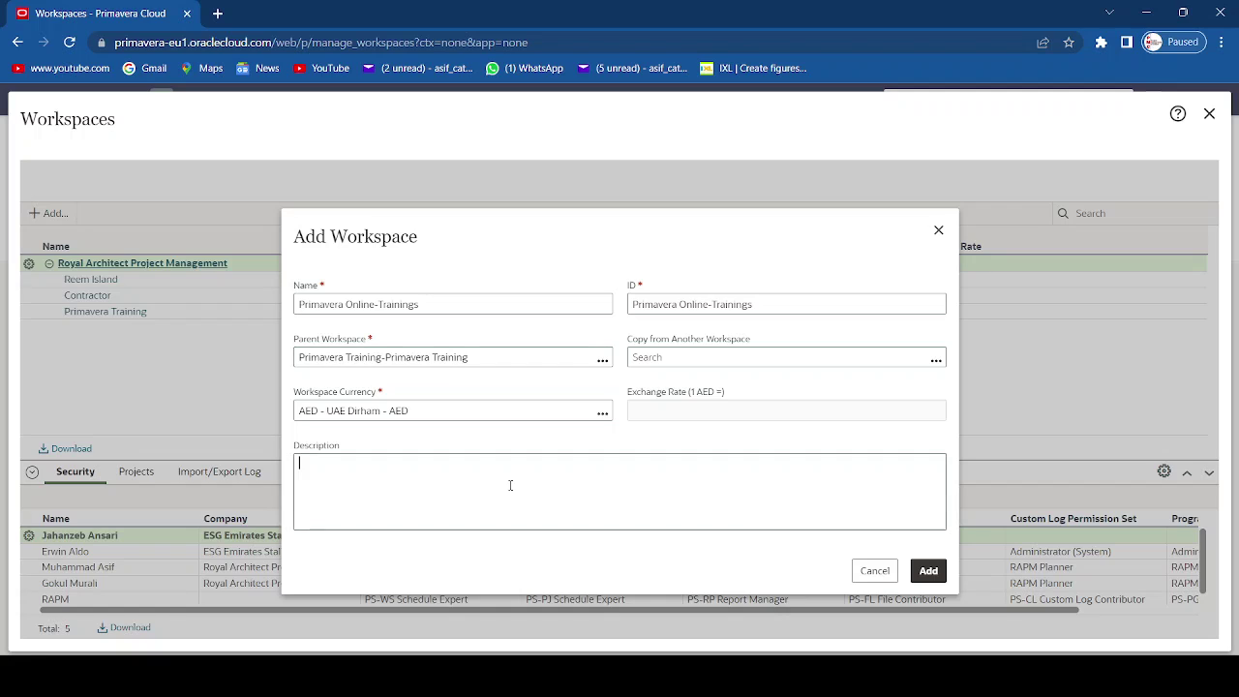
text(For the purpose of demonstration)
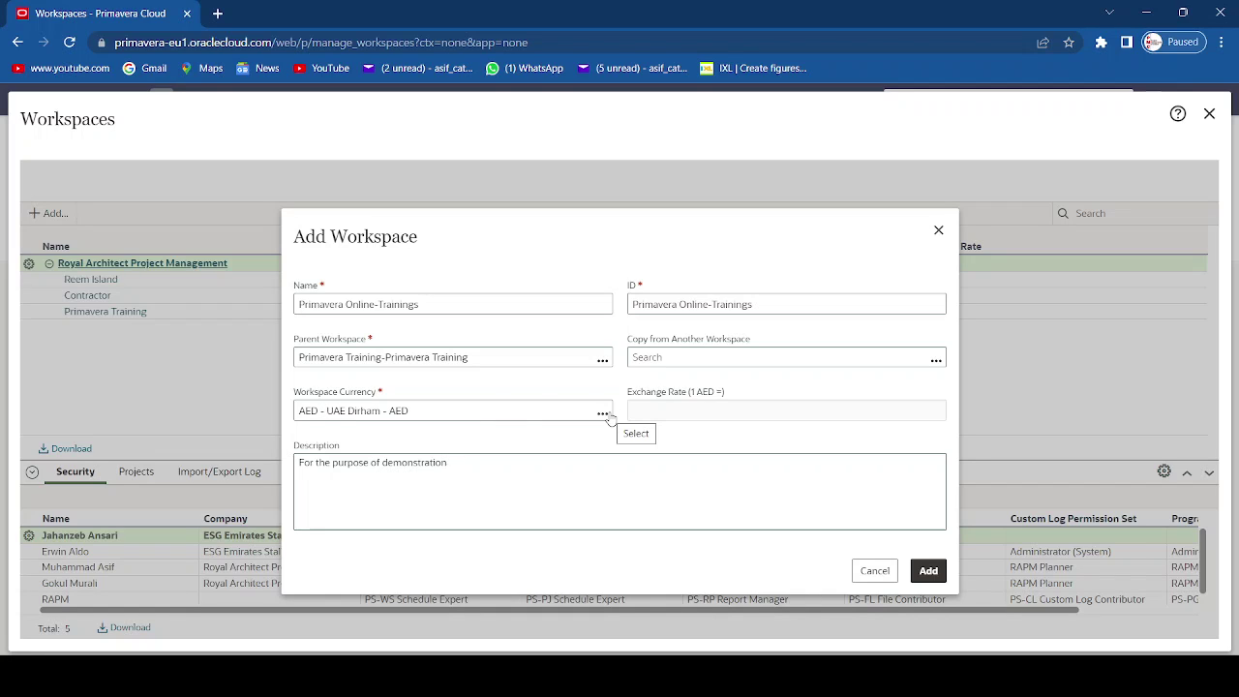
click(928, 571)
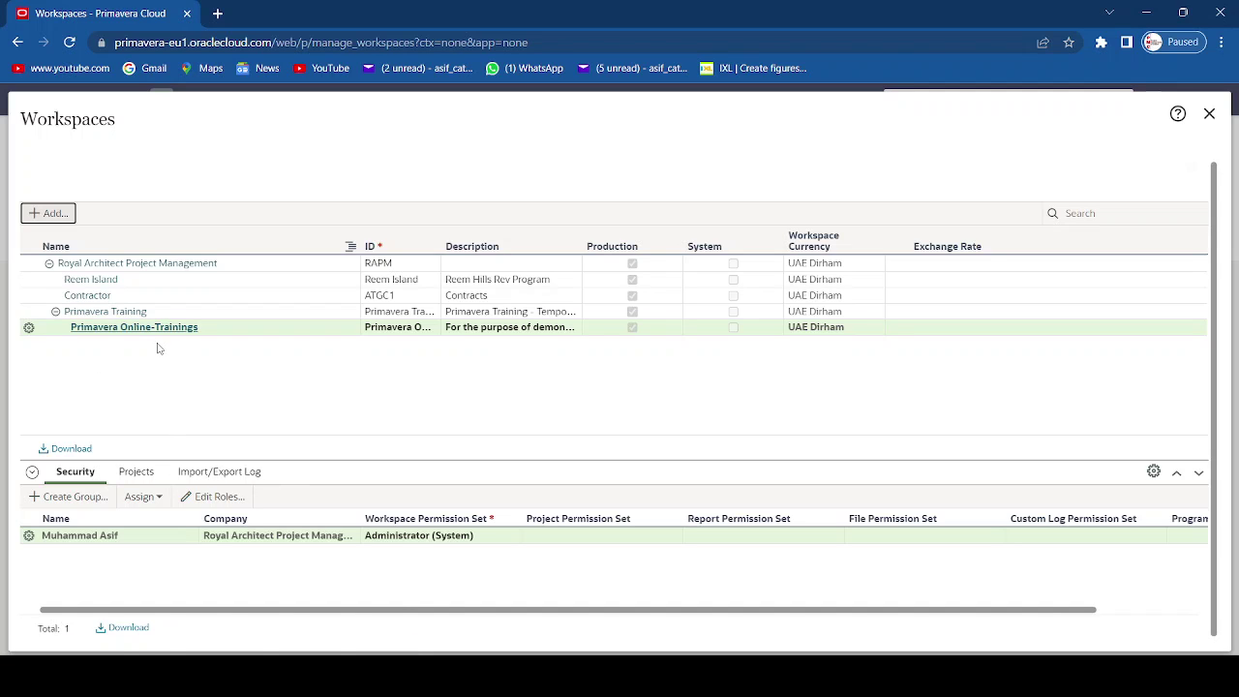
- Open the Primavera Online-Trainings workspace and view all of its projects
click(152, 332)
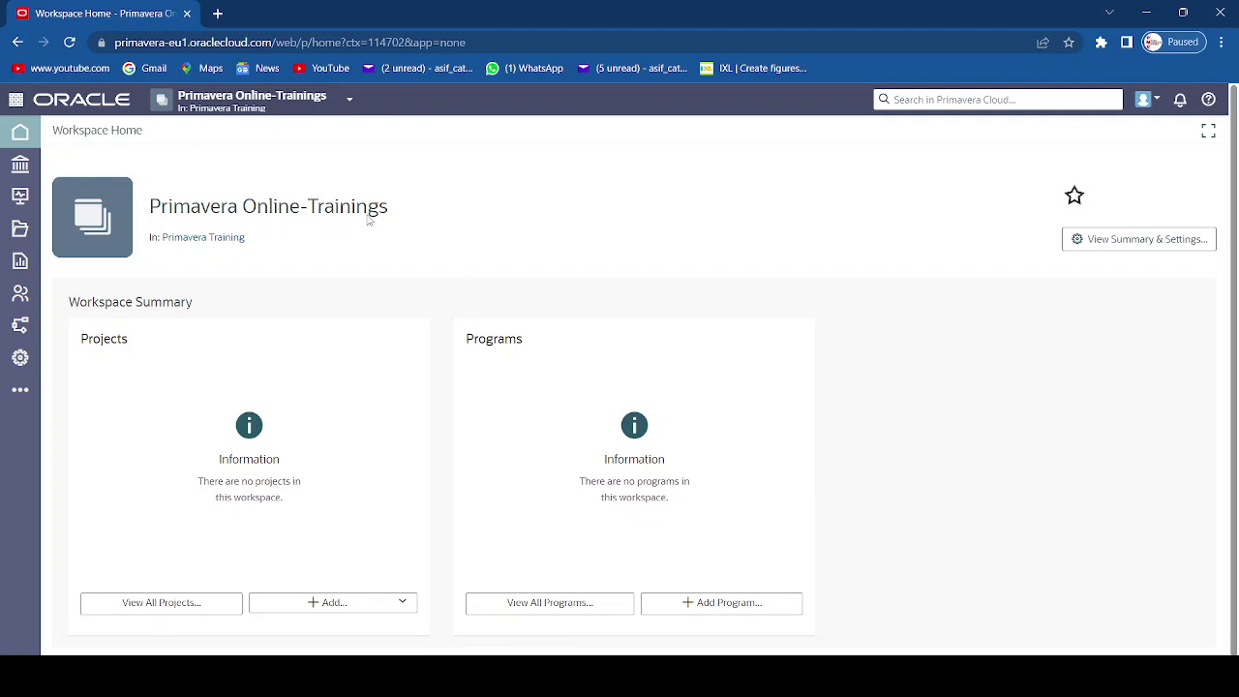
click(350, 102)
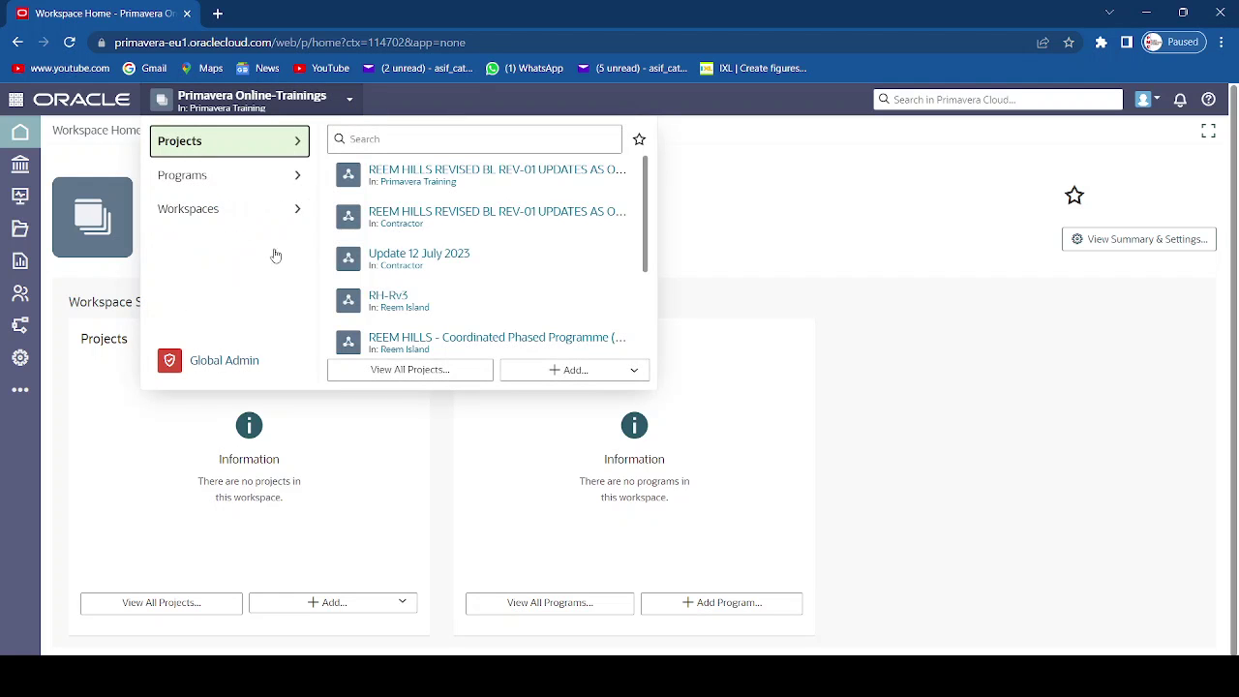
click(451, 372)
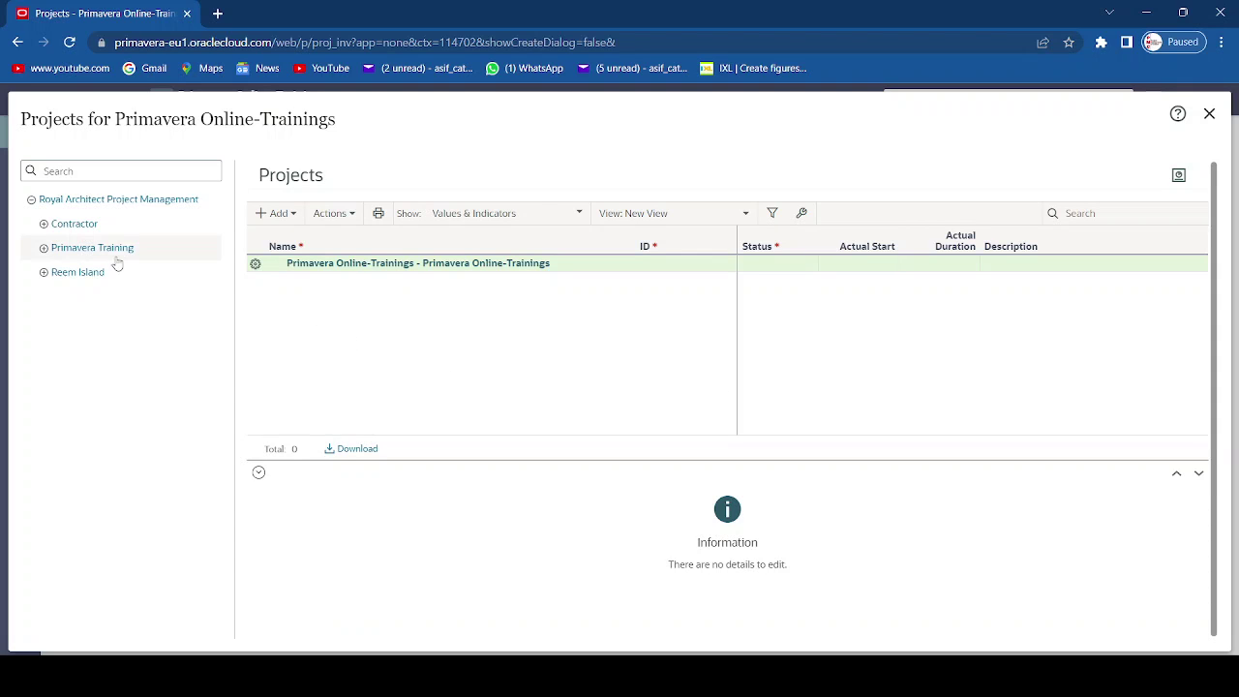
- Show Primavera Online-Trainings projects, cancel the Add Project wizard, and open the Actions menu
click(43, 254)
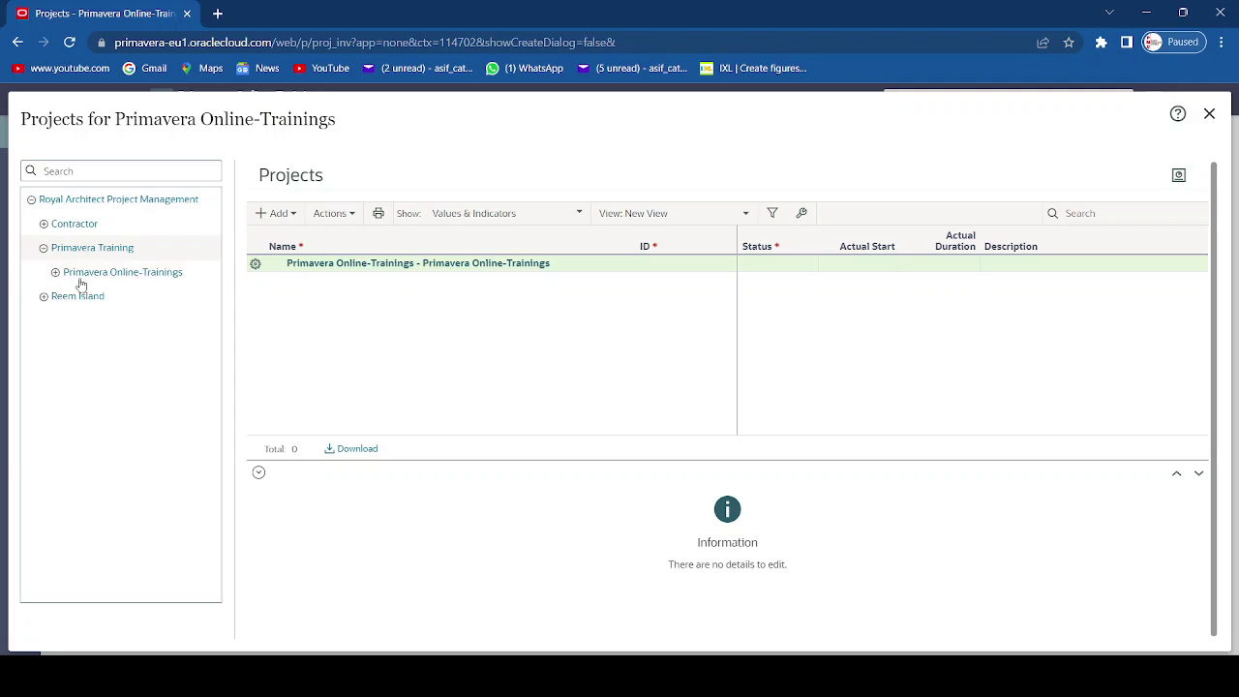
click(101, 277)
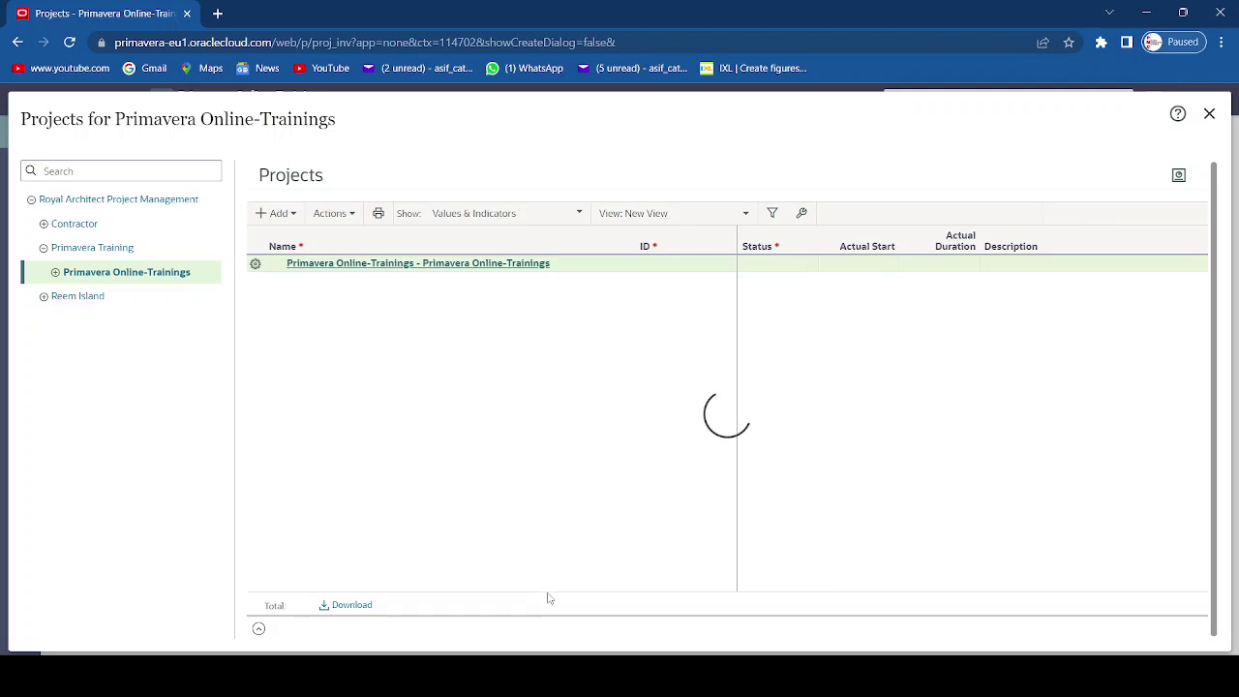
click(292, 220)
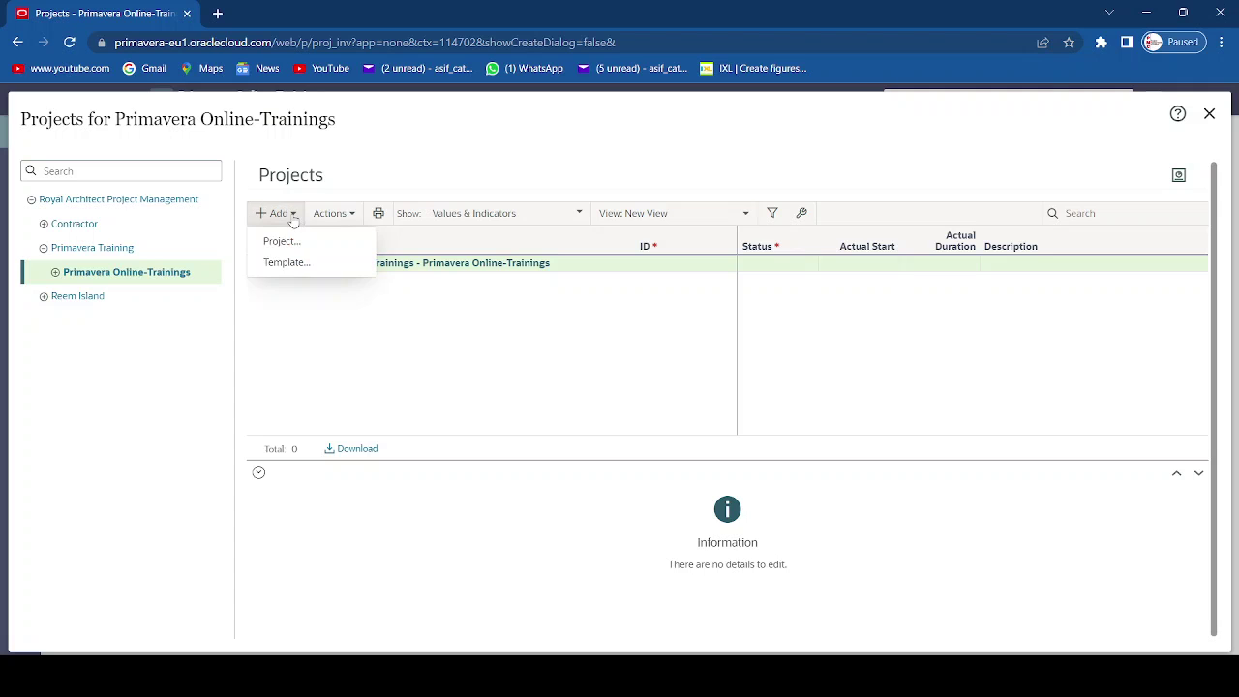
click(282, 242)
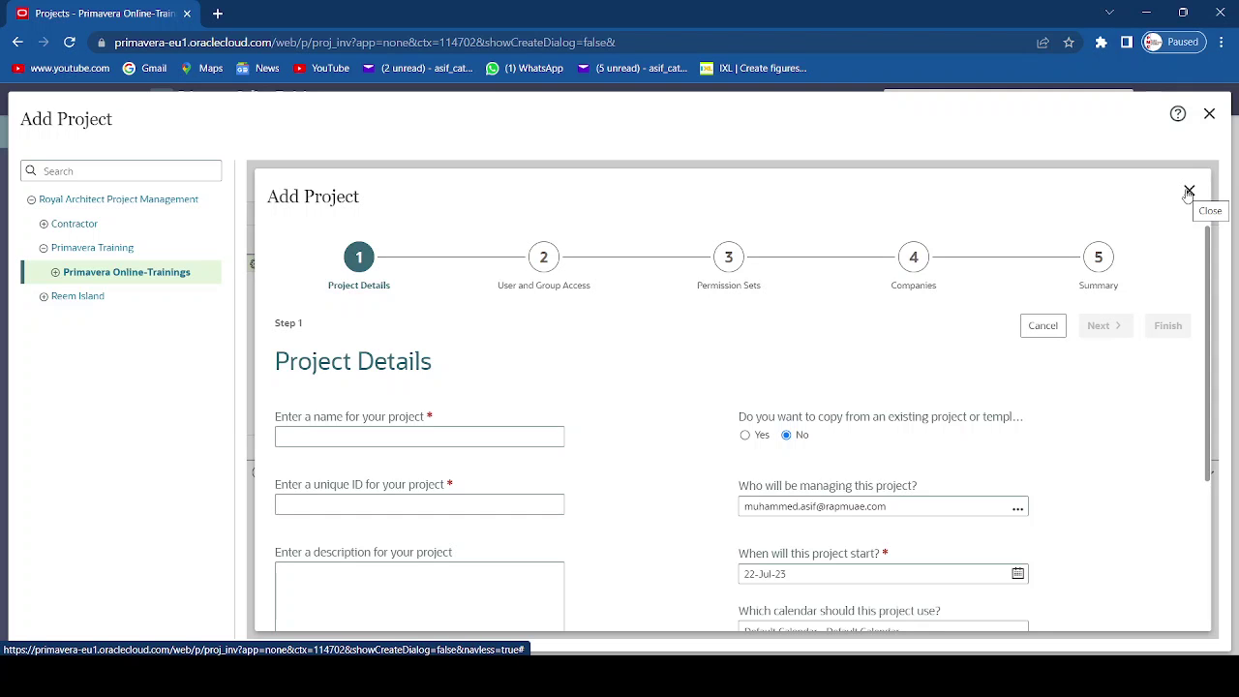
click(1189, 192)
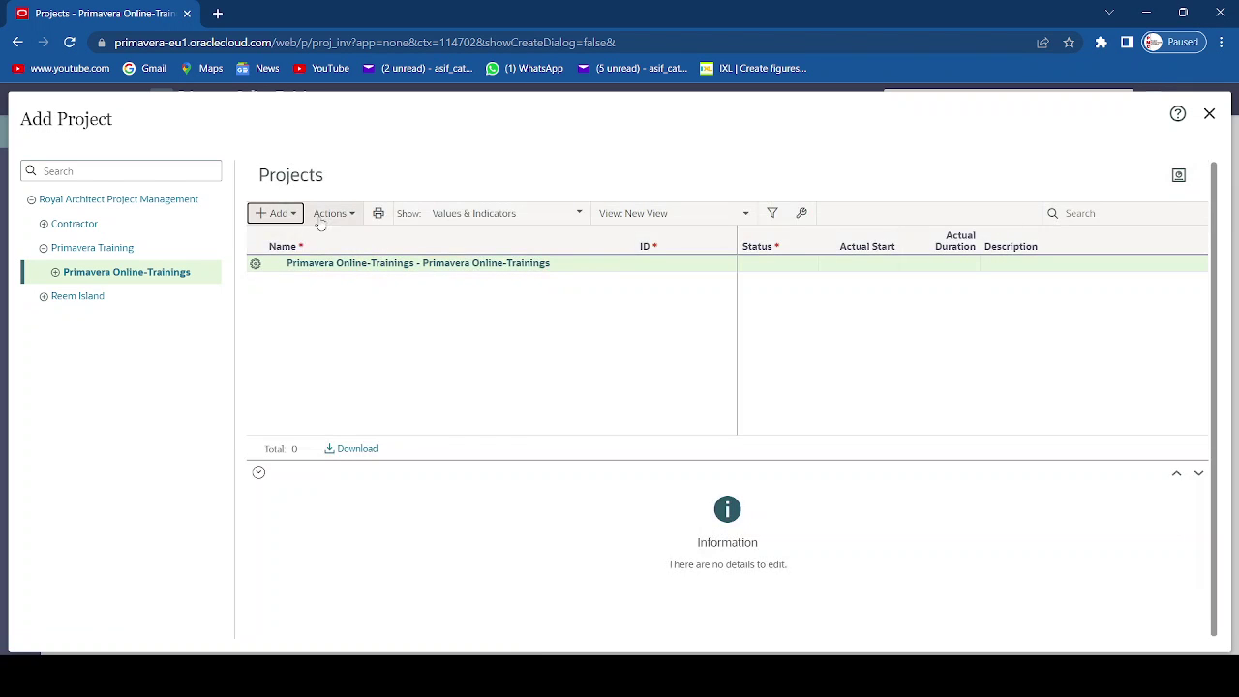
click(353, 215)
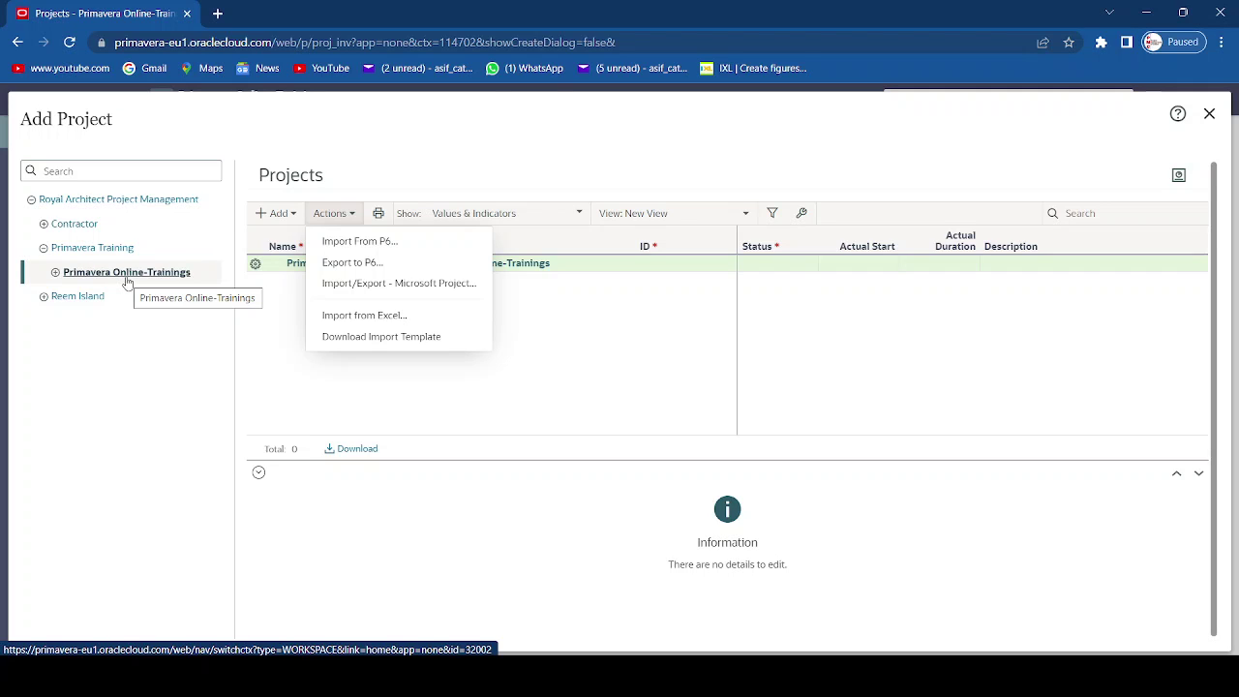
- Import From P6 using the Updated Rev-01 Programme .xer file
click(357, 243)
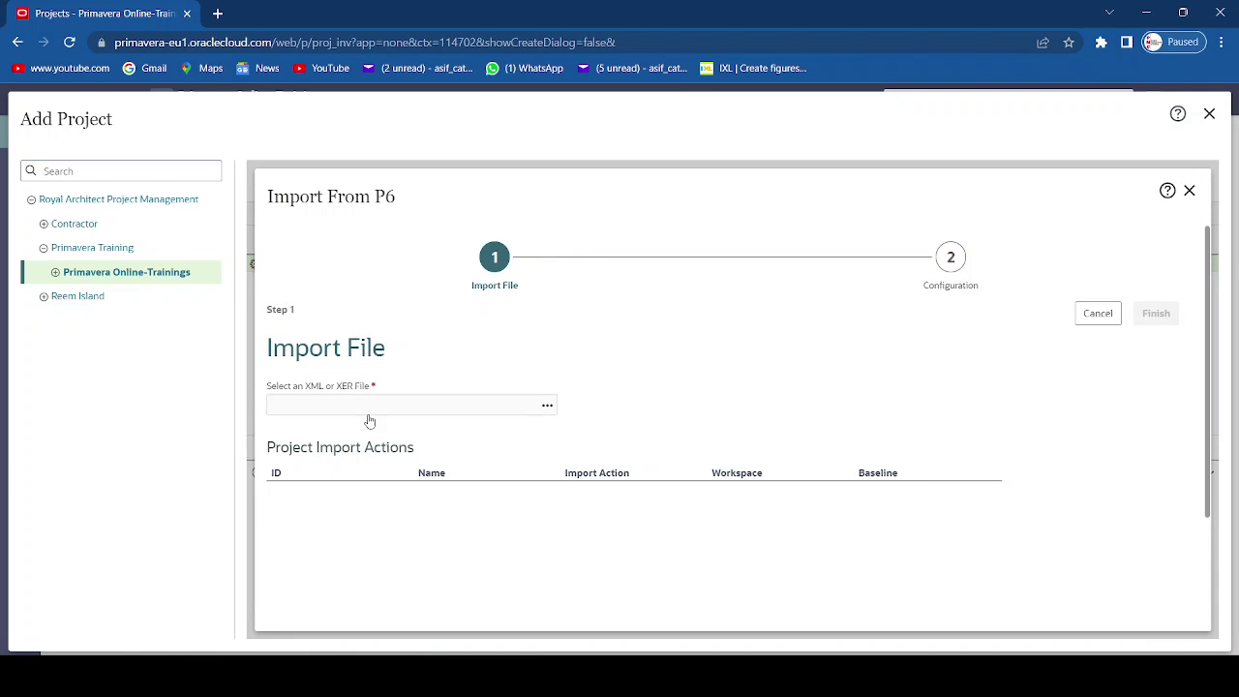
click(545, 408)
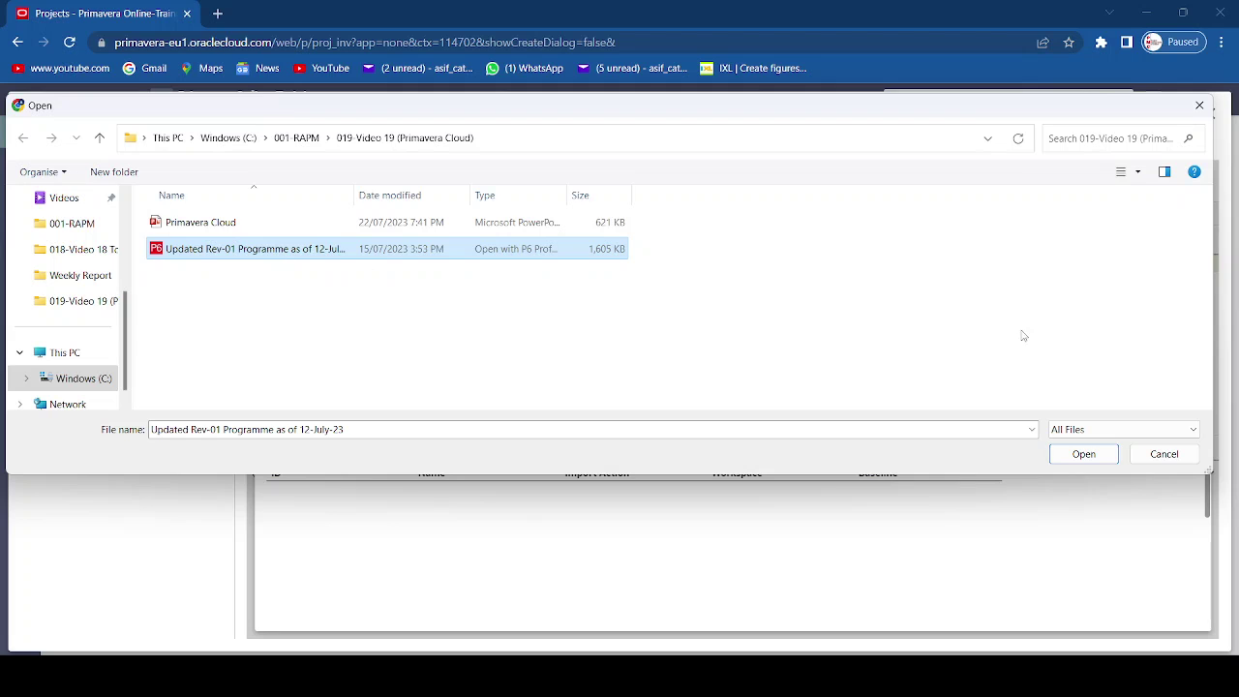
click(1084, 454)
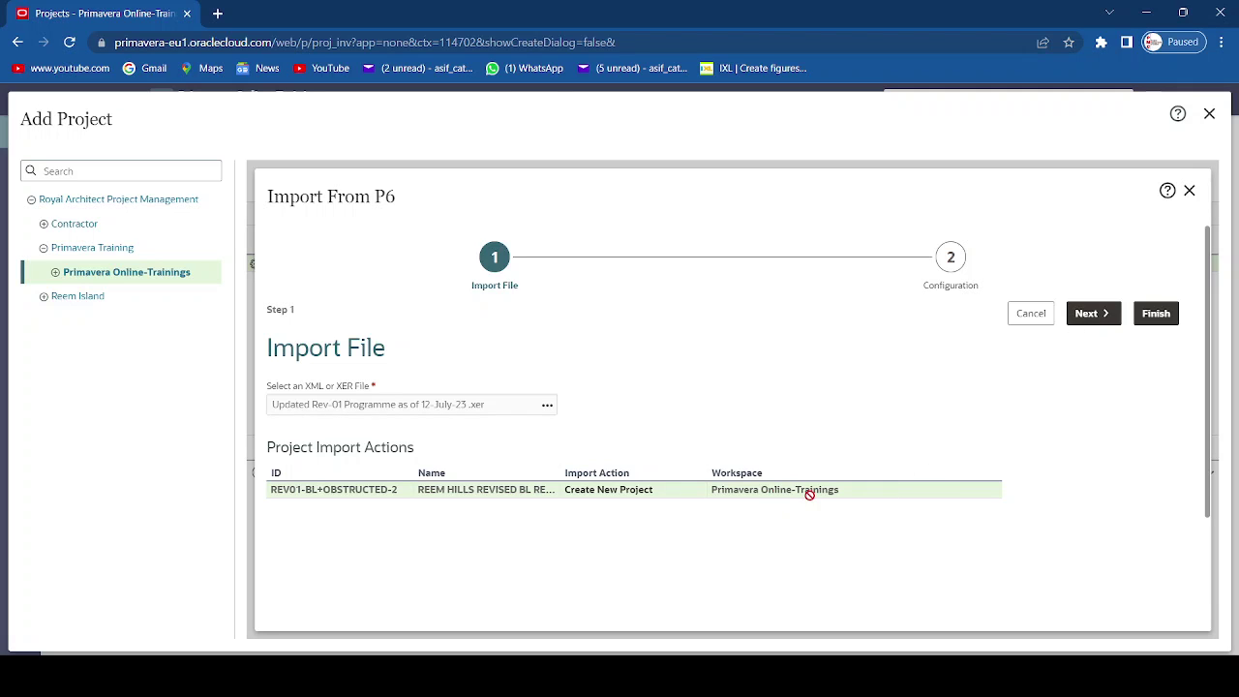
- Set the Calendars import action to Keep Existing, then close the P6 import without importing
click(1096, 314)
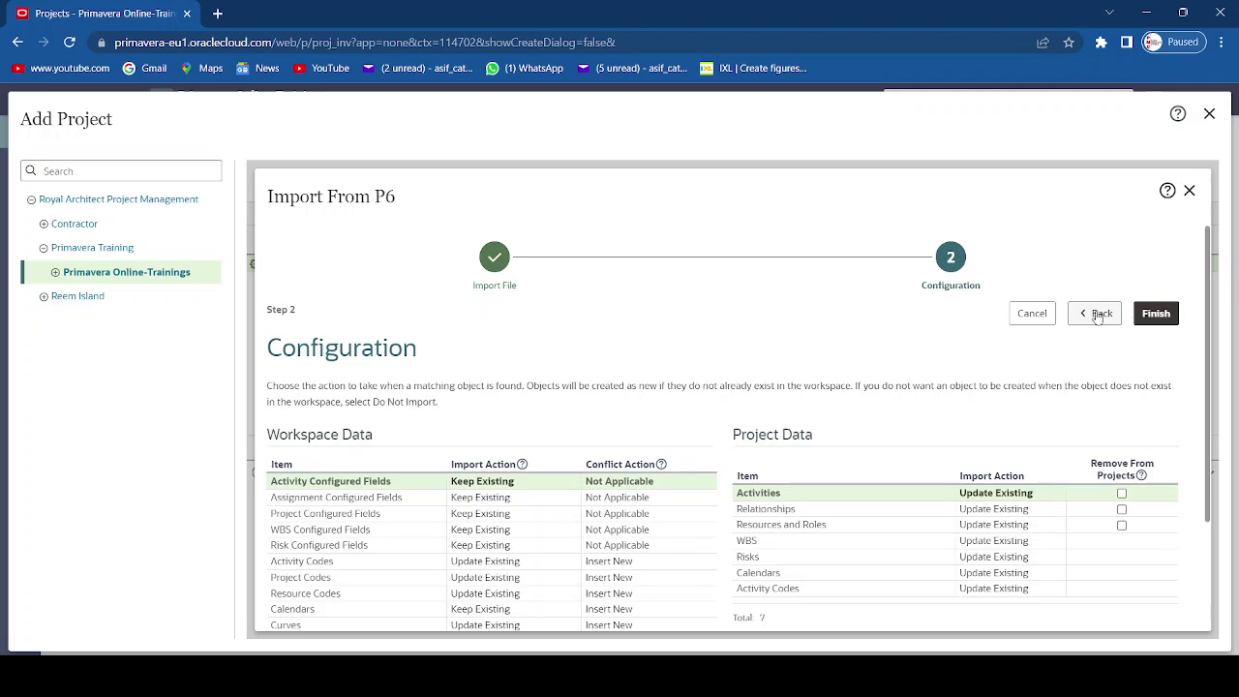
scroll(598, 510, down, 1)
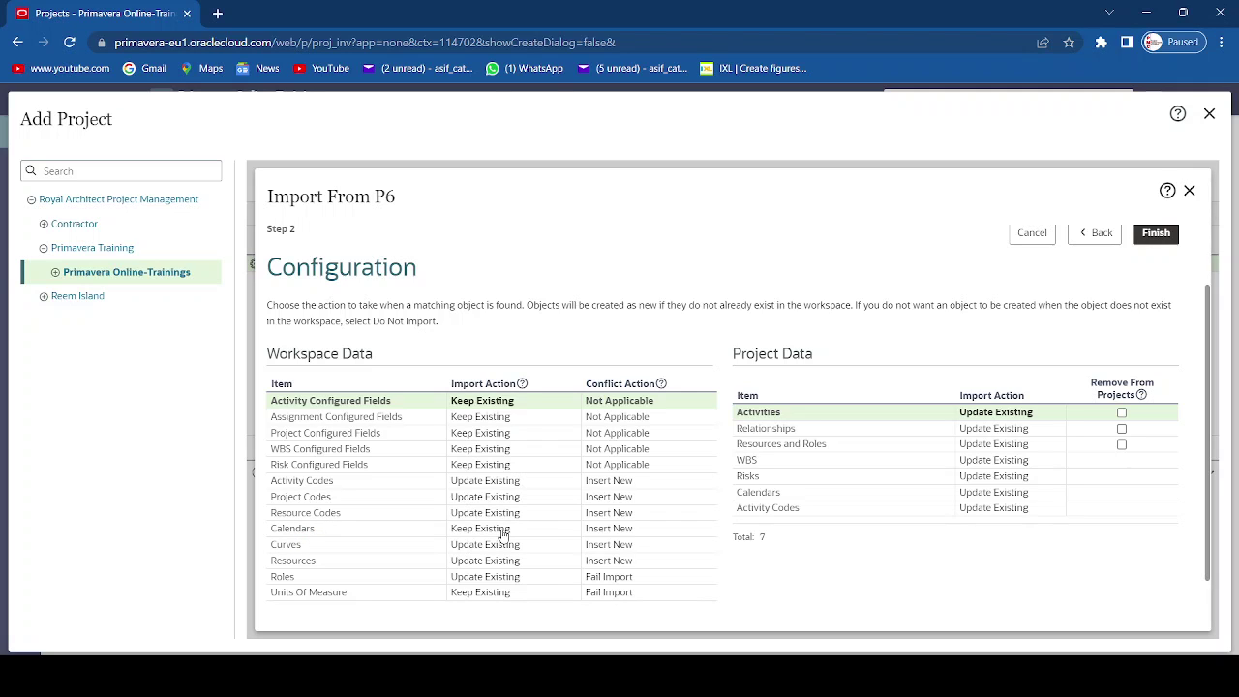
click(503, 535)
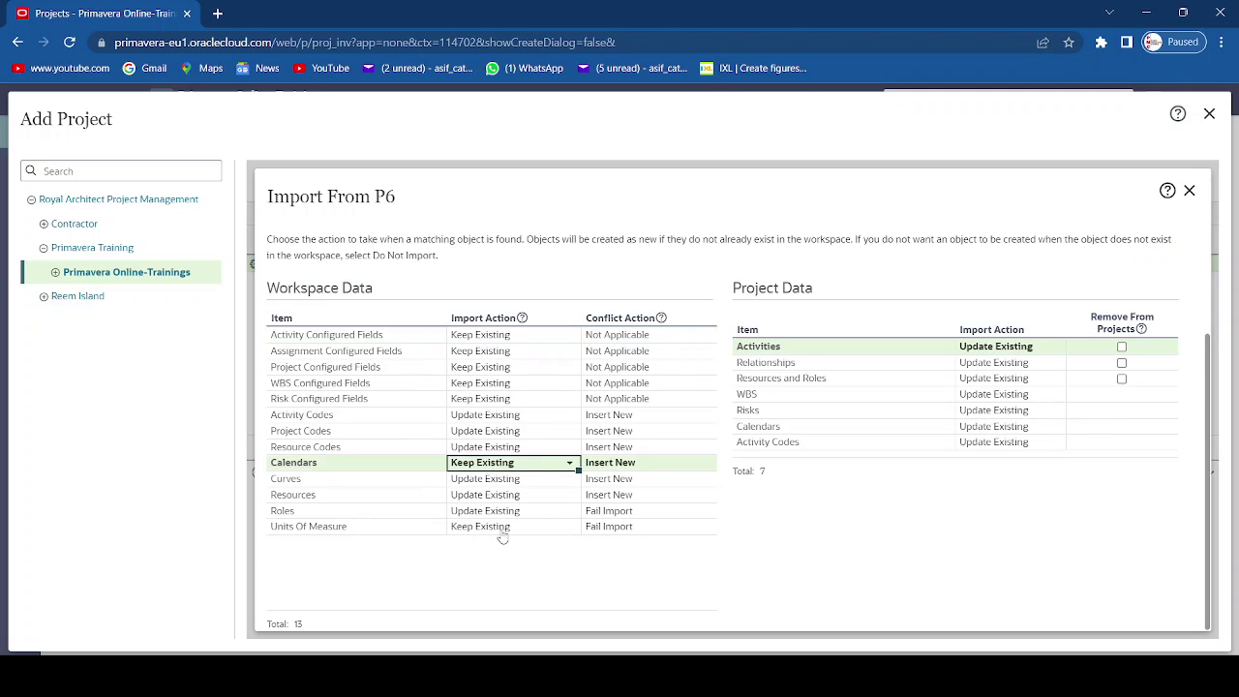
click(569, 466)
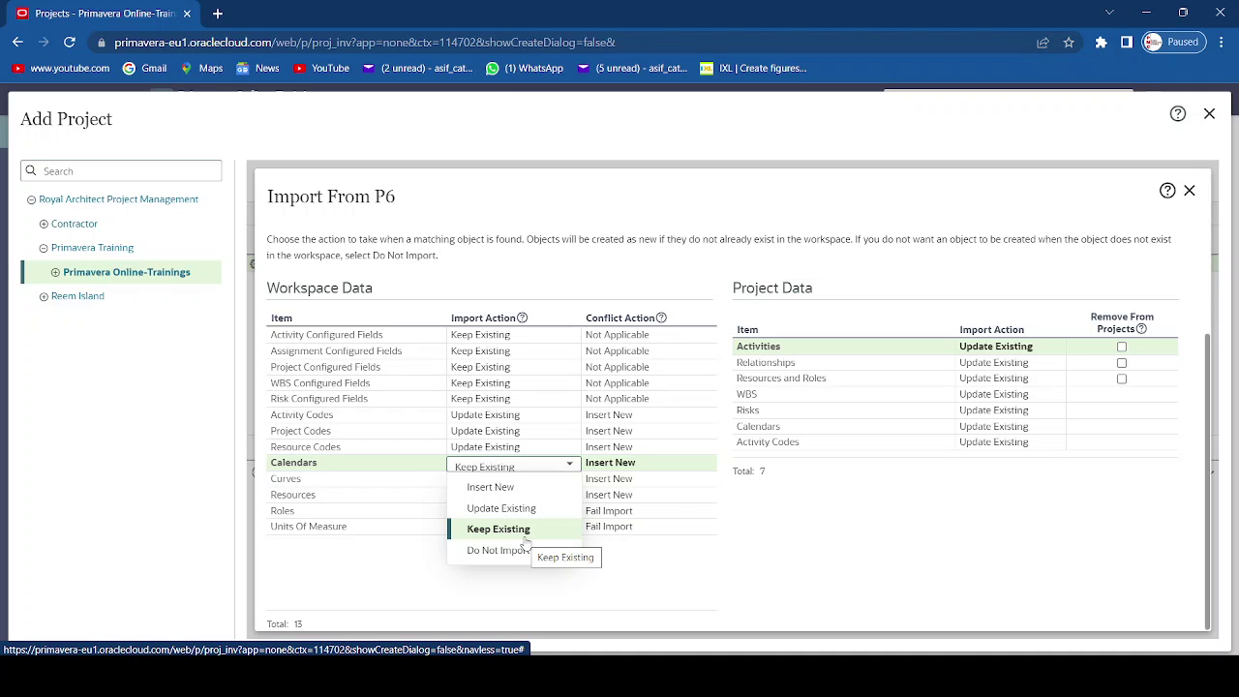
click(528, 532)
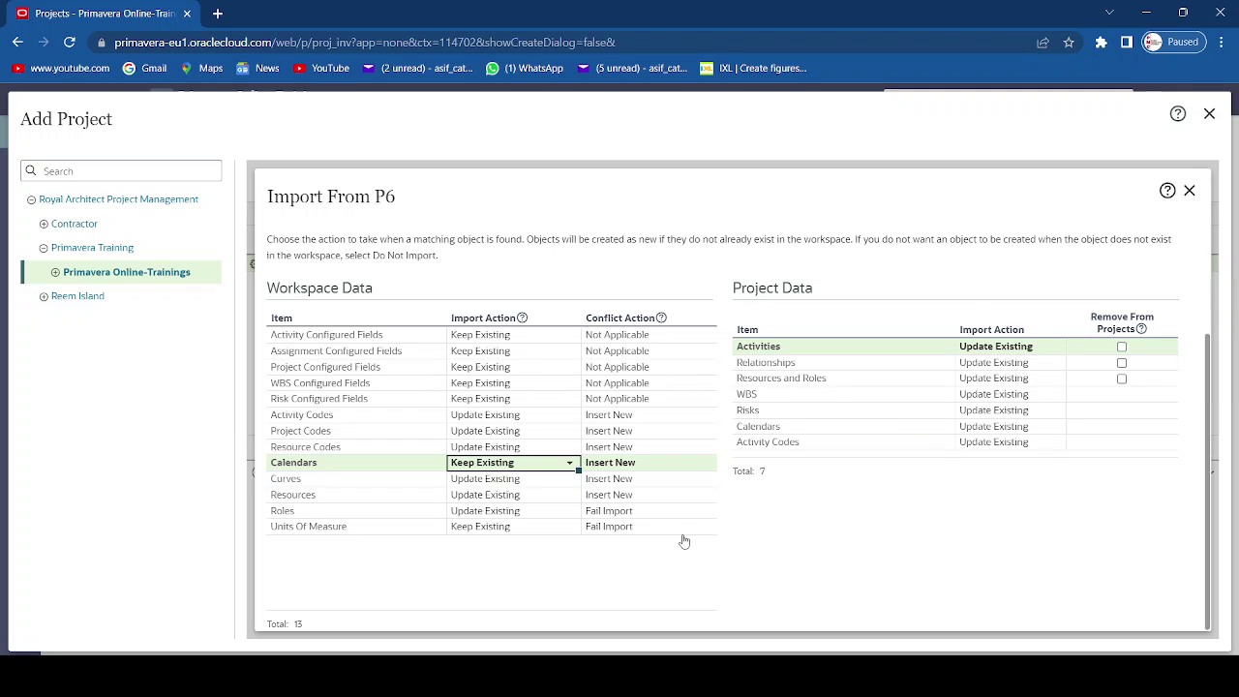
click(1189, 191)
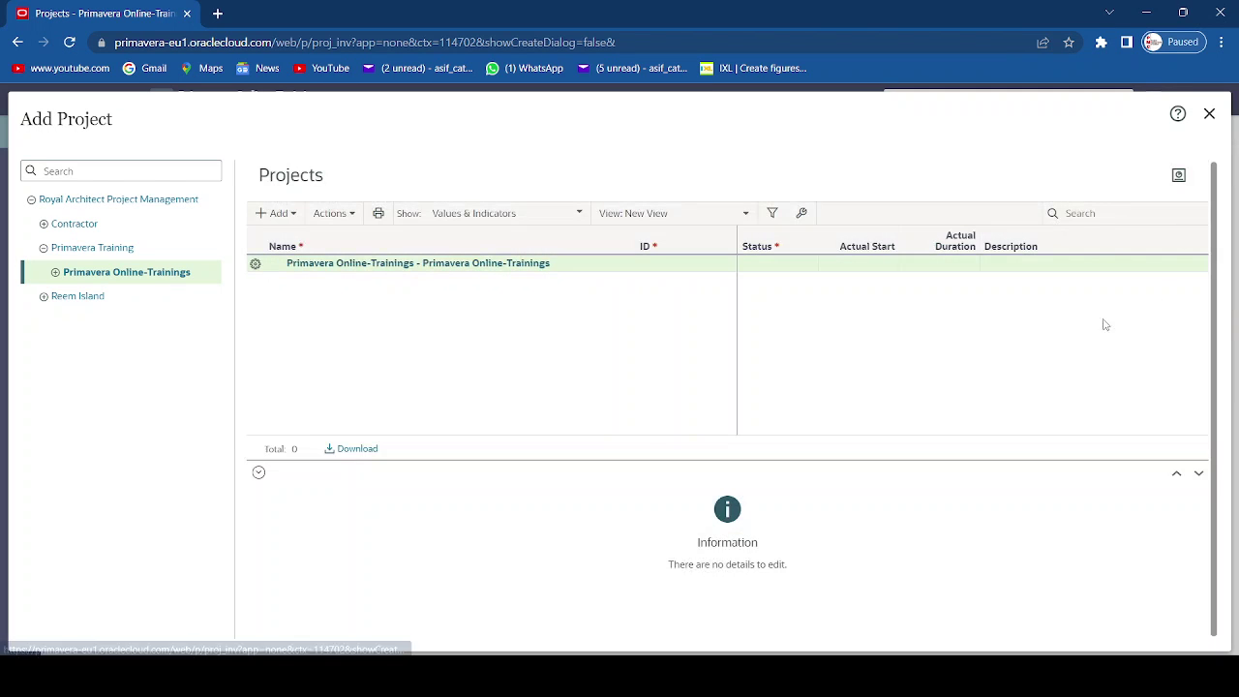
- Reload the Updated Rev-01 Programme .xer file into a new Import From P6 session
click(336, 215)
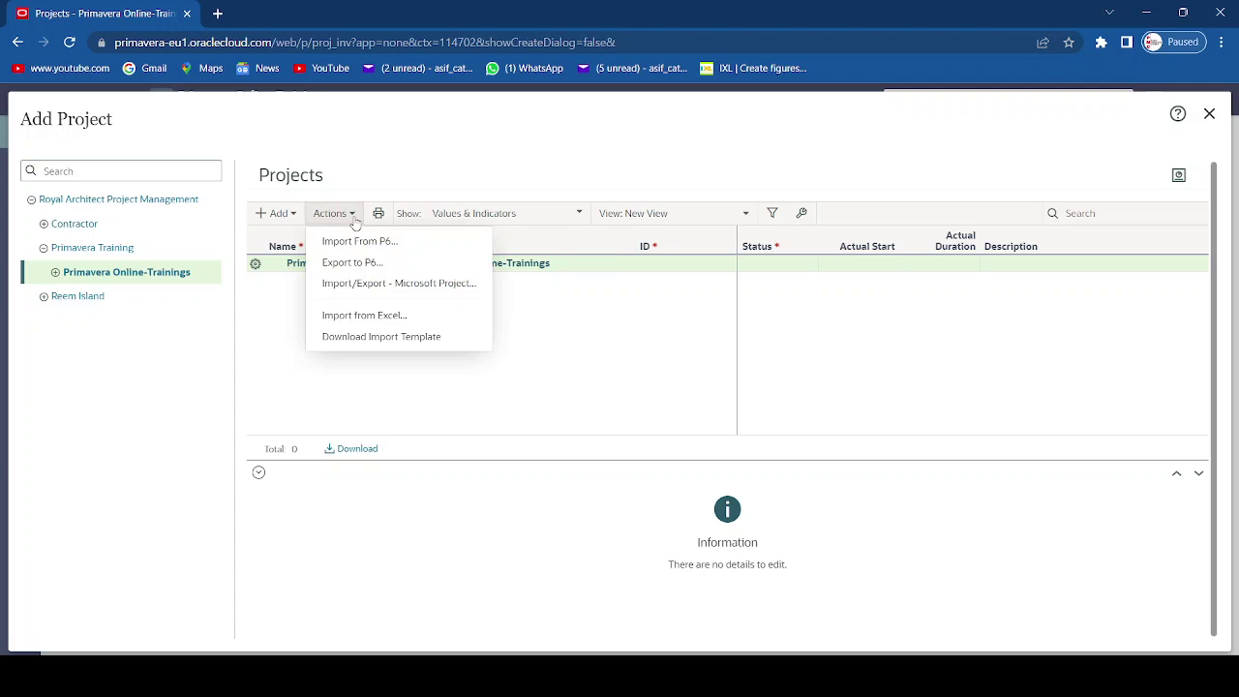
click(356, 242)
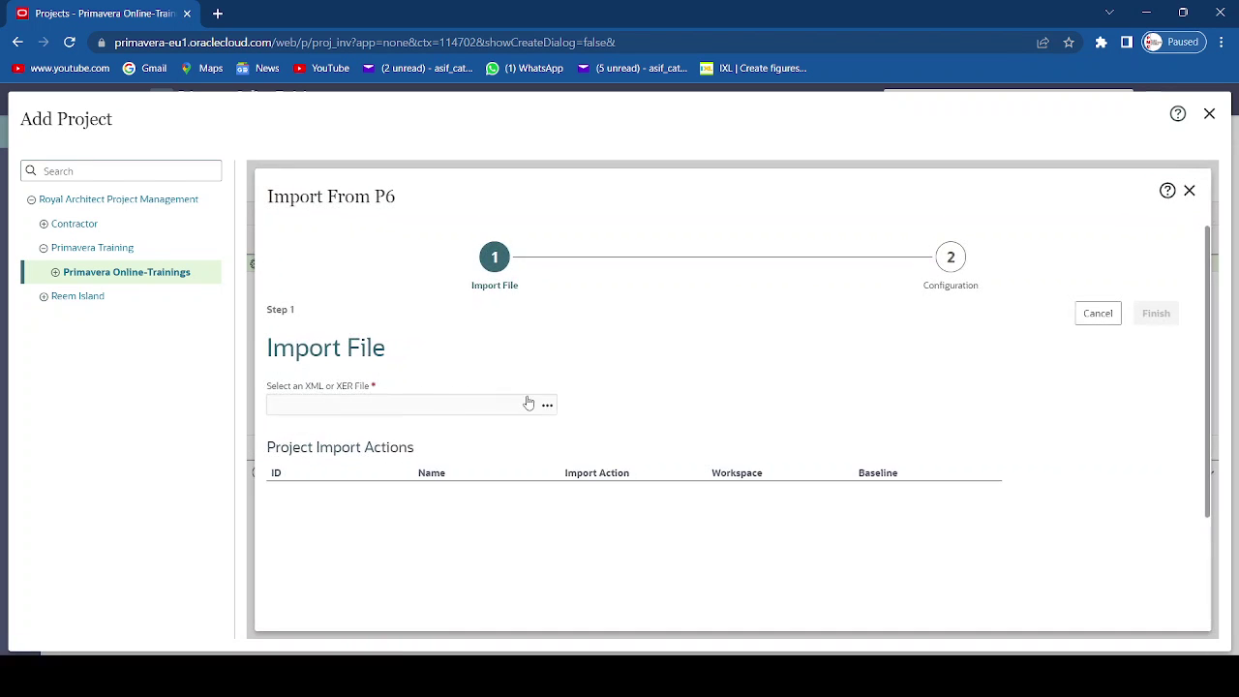
click(546, 405)
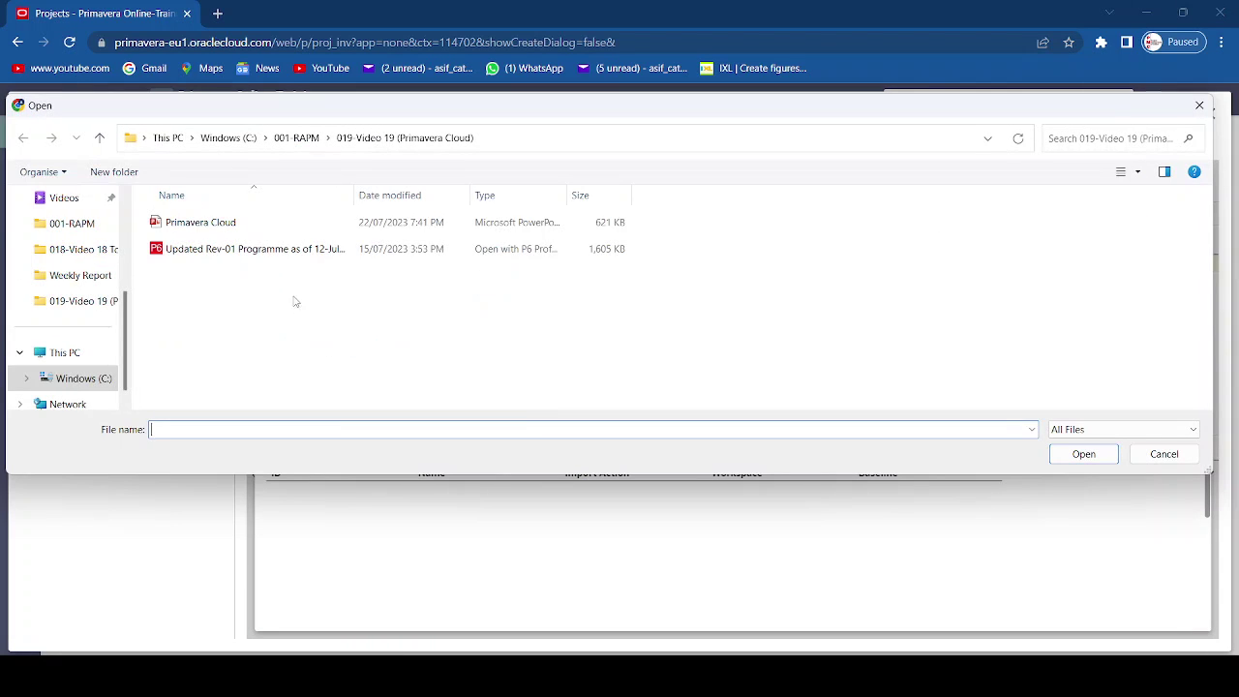
click(253, 249)
click(1077, 455)
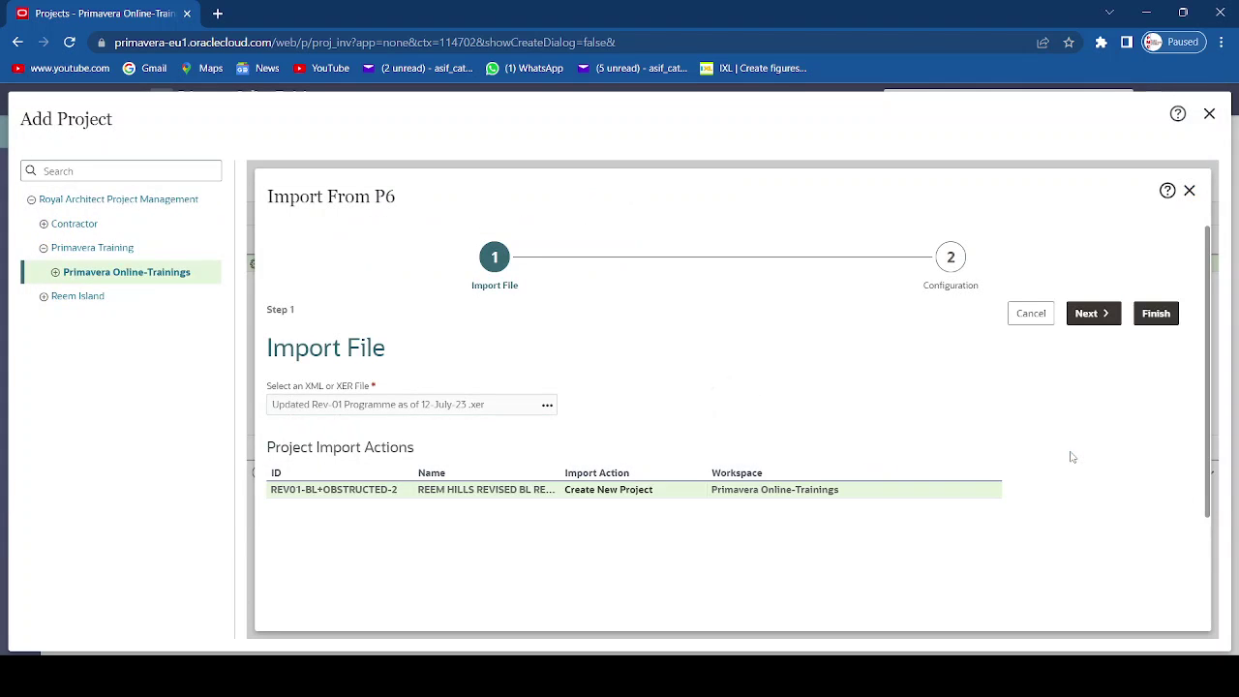
- Review the import Configuration page twice, returning to the file step each time
click(1097, 316)
scroll(1062, 494, down, 3)
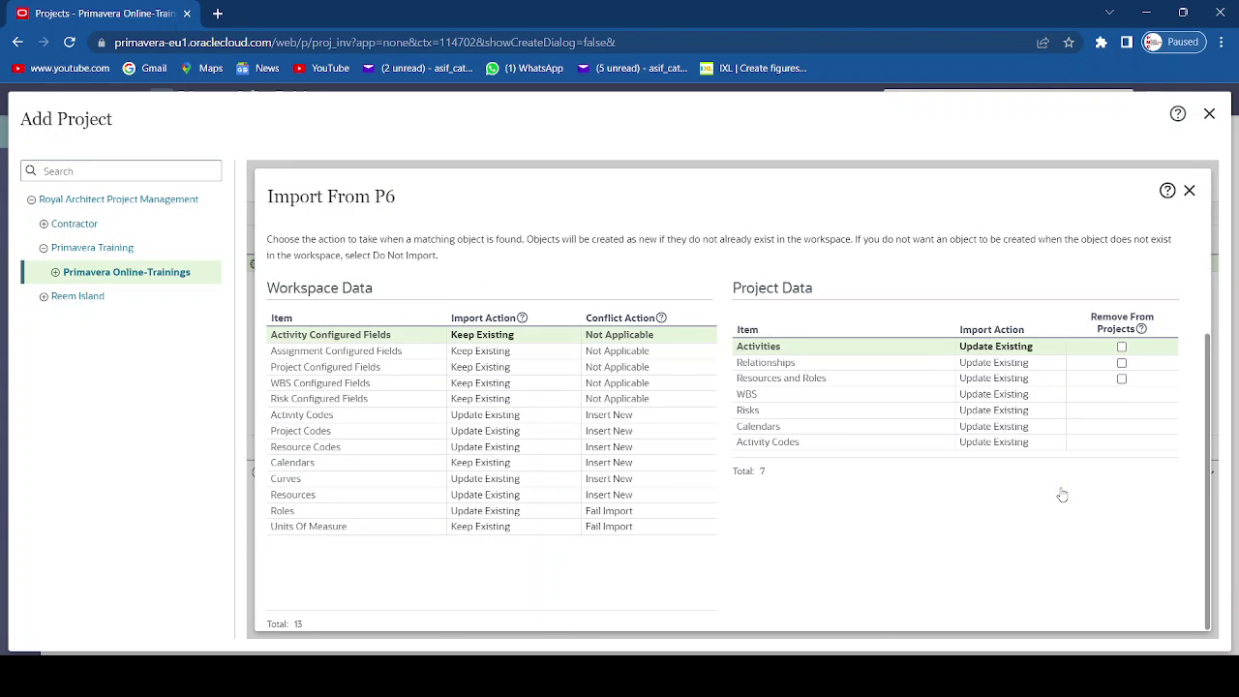
scroll(1062, 494, up, 3)
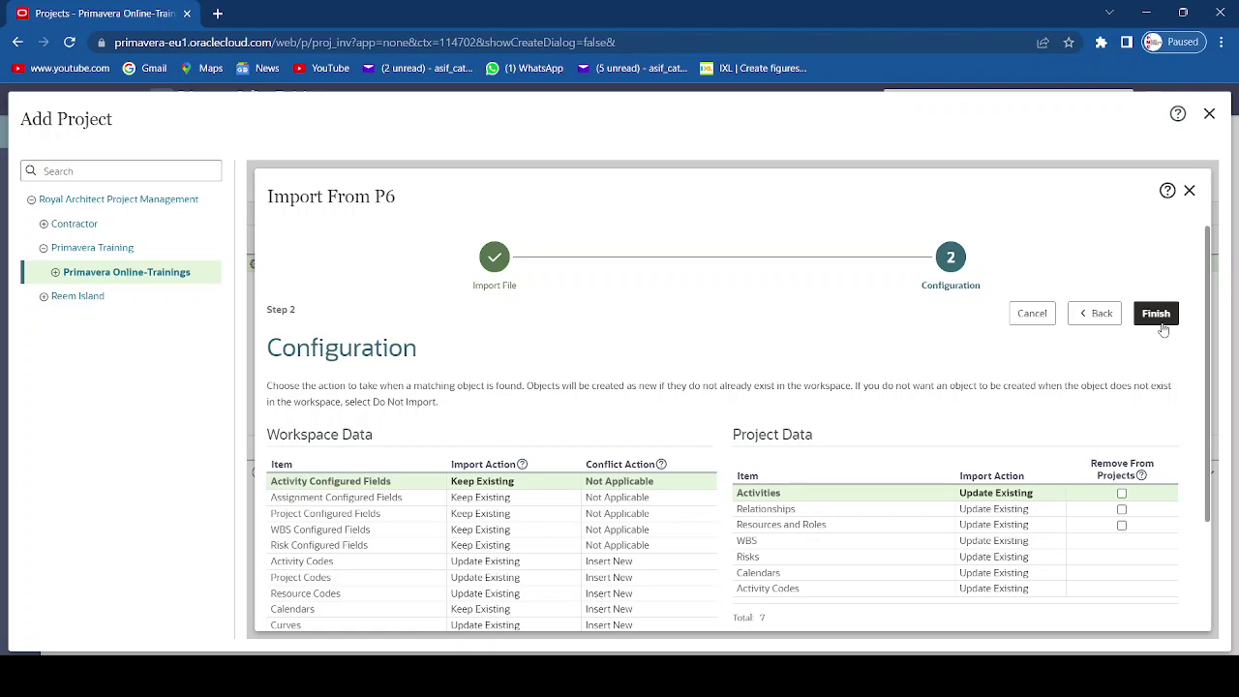
click(1104, 315)
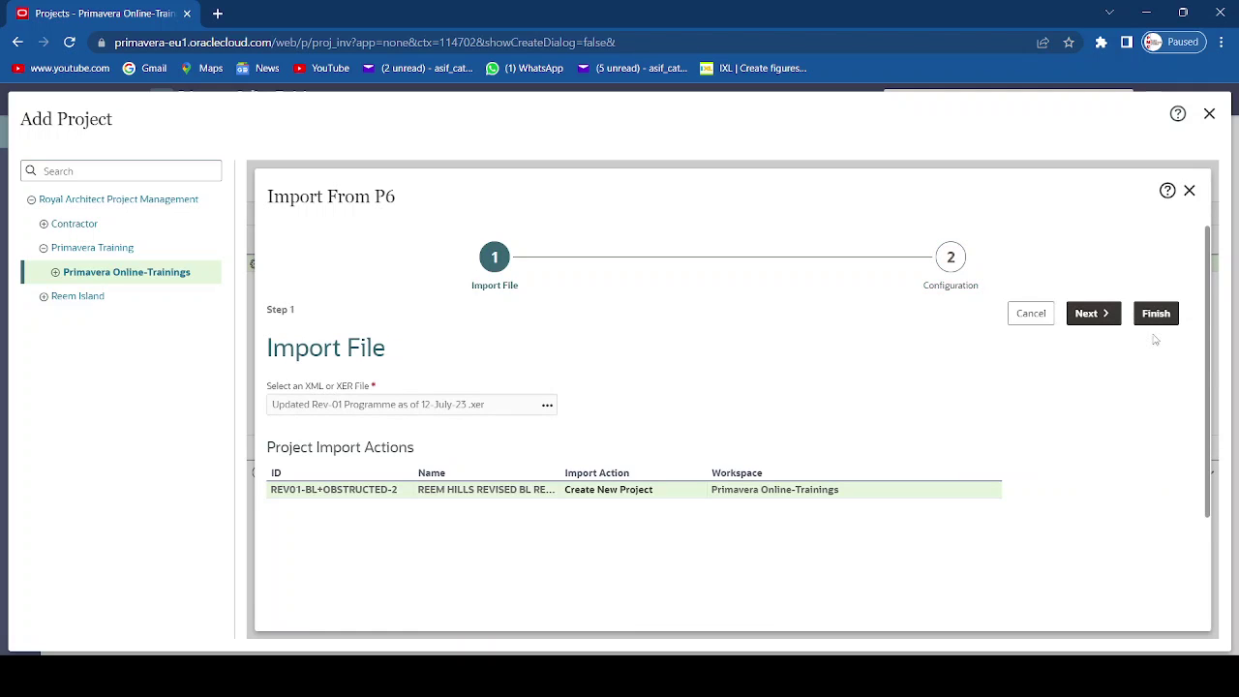
click(1091, 314)
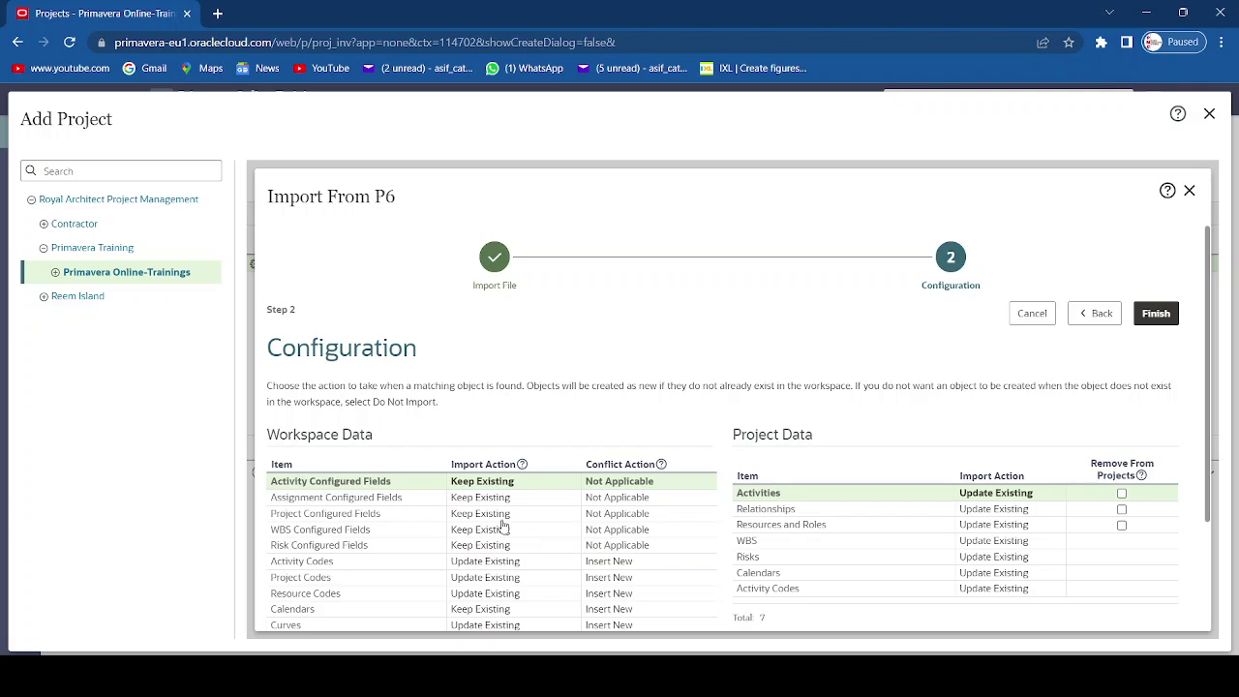
scroll(502, 513, down, 2)
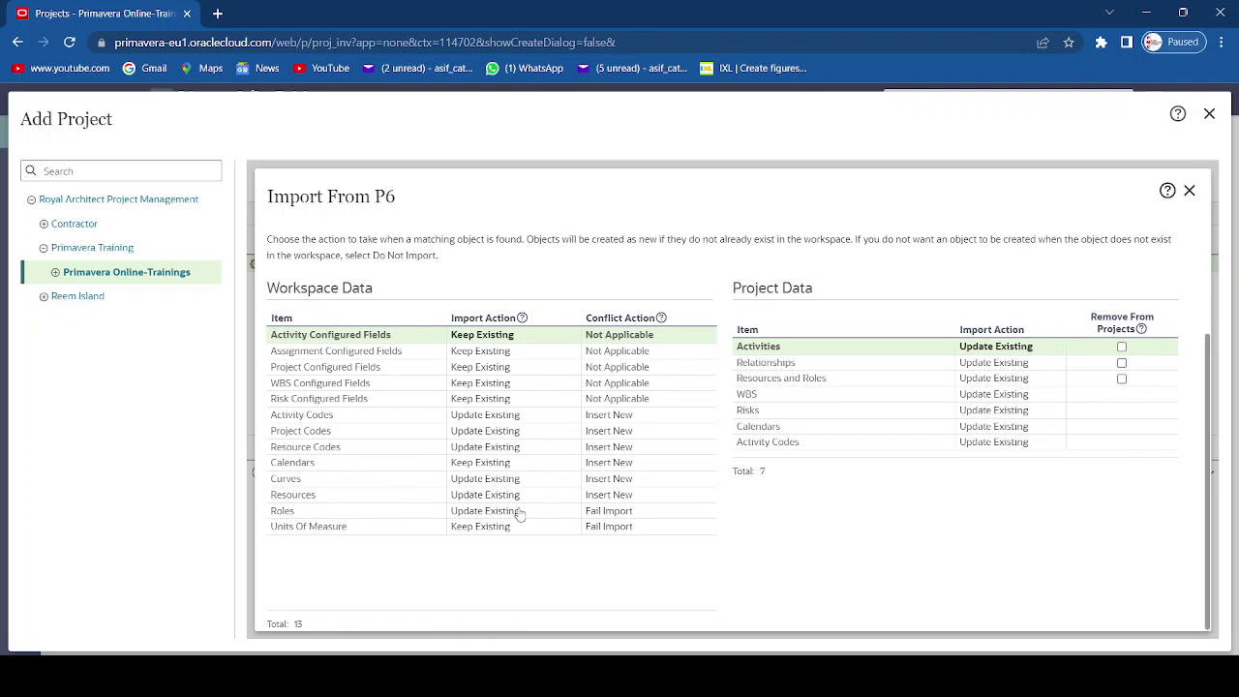
scroll(520, 514, up, 2)
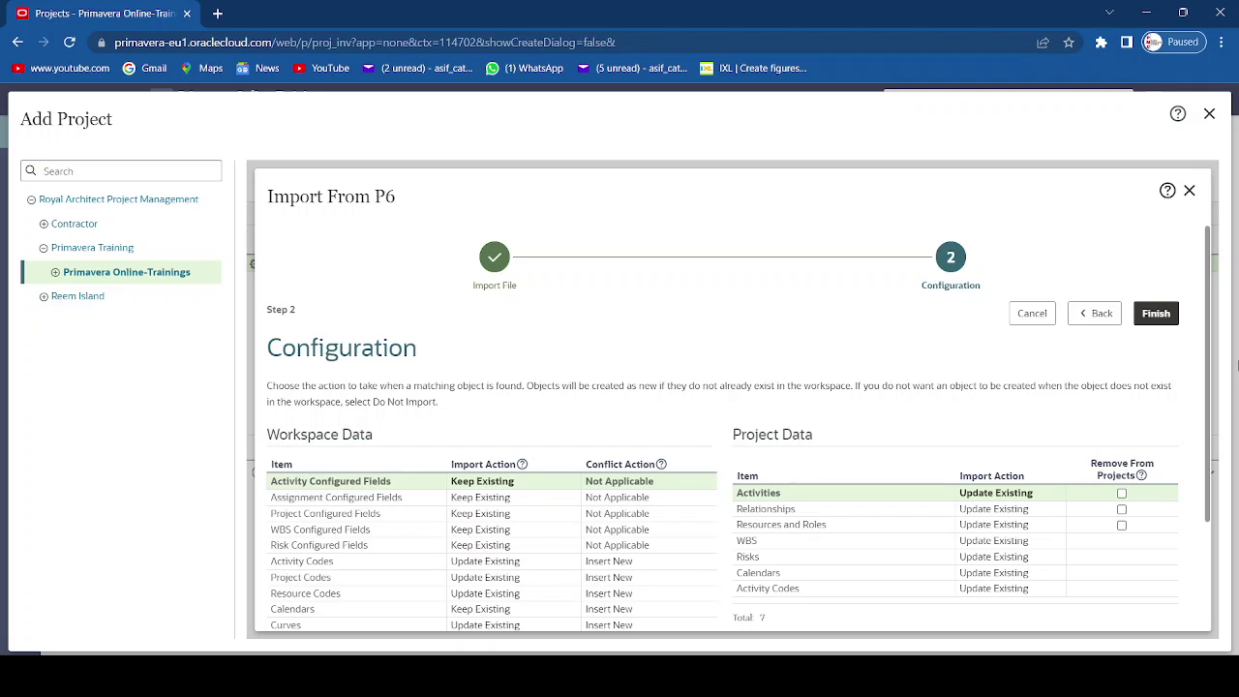
click(1094, 313)
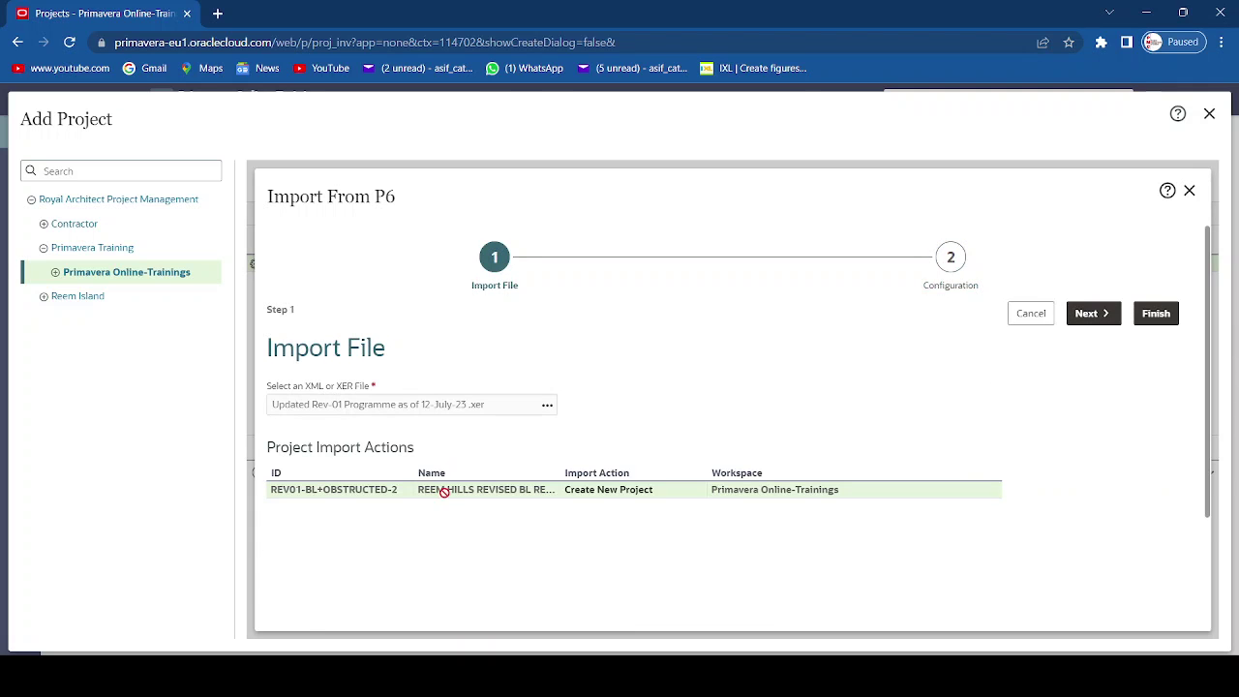
- Run the P6 import, acknowledge the import-underway message, and close the Add Project window
click(1161, 321)
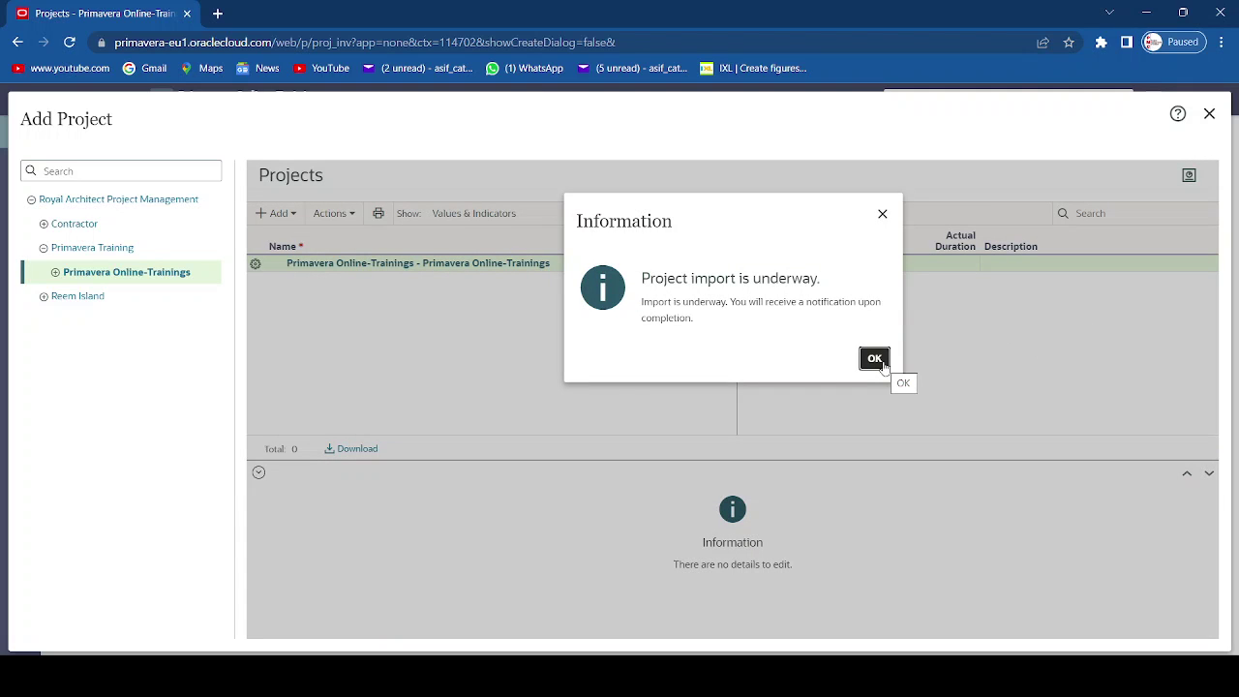
click(874, 360)
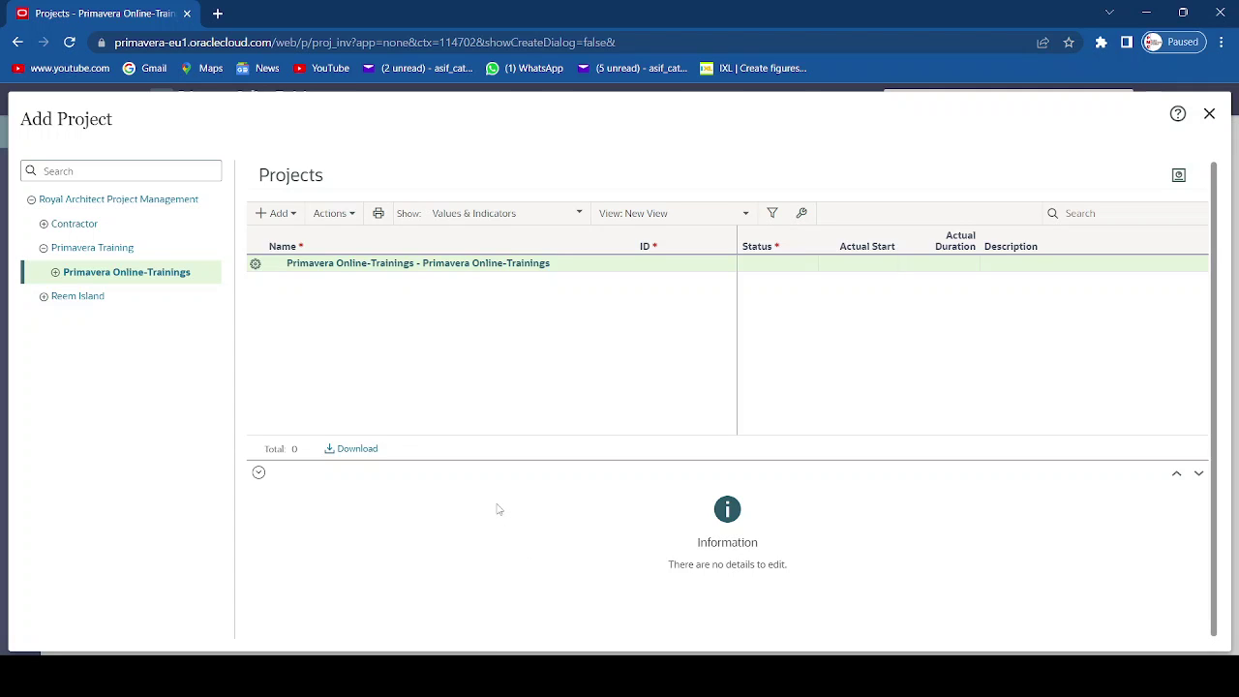
click(1210, 113)
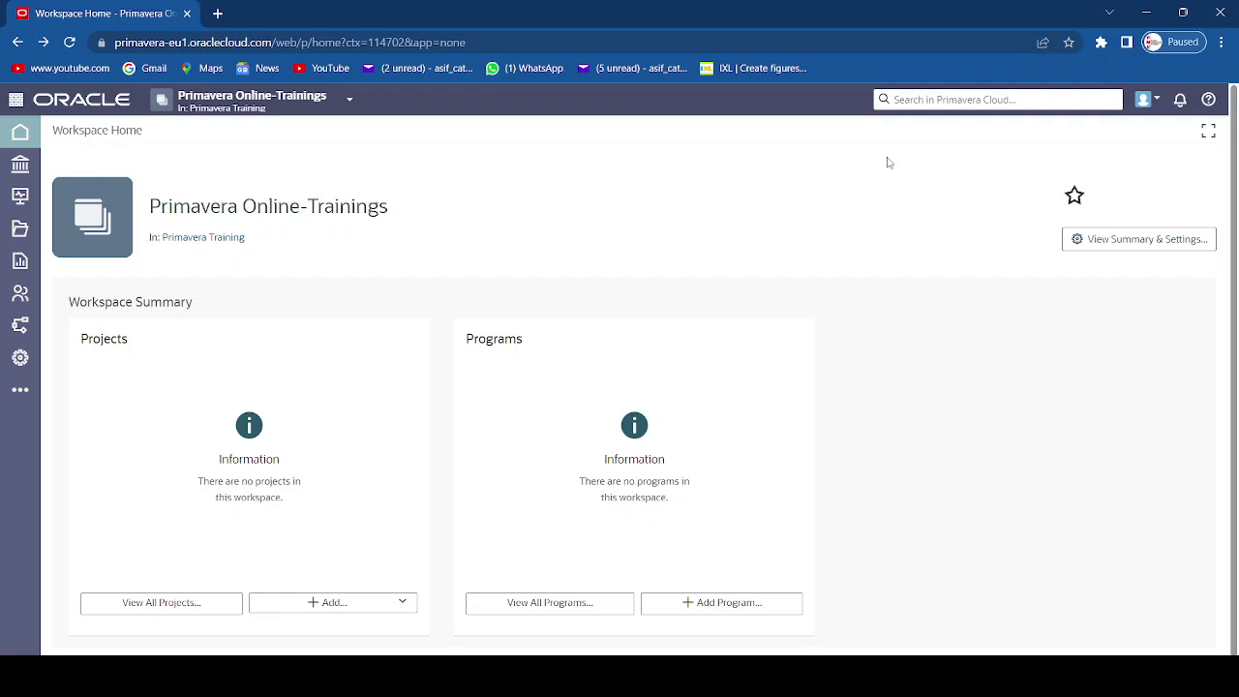
- Open the REEM HILLS REVISED BL project from the Primavera Online-Trainings workspace's full project list
click(288, 102)
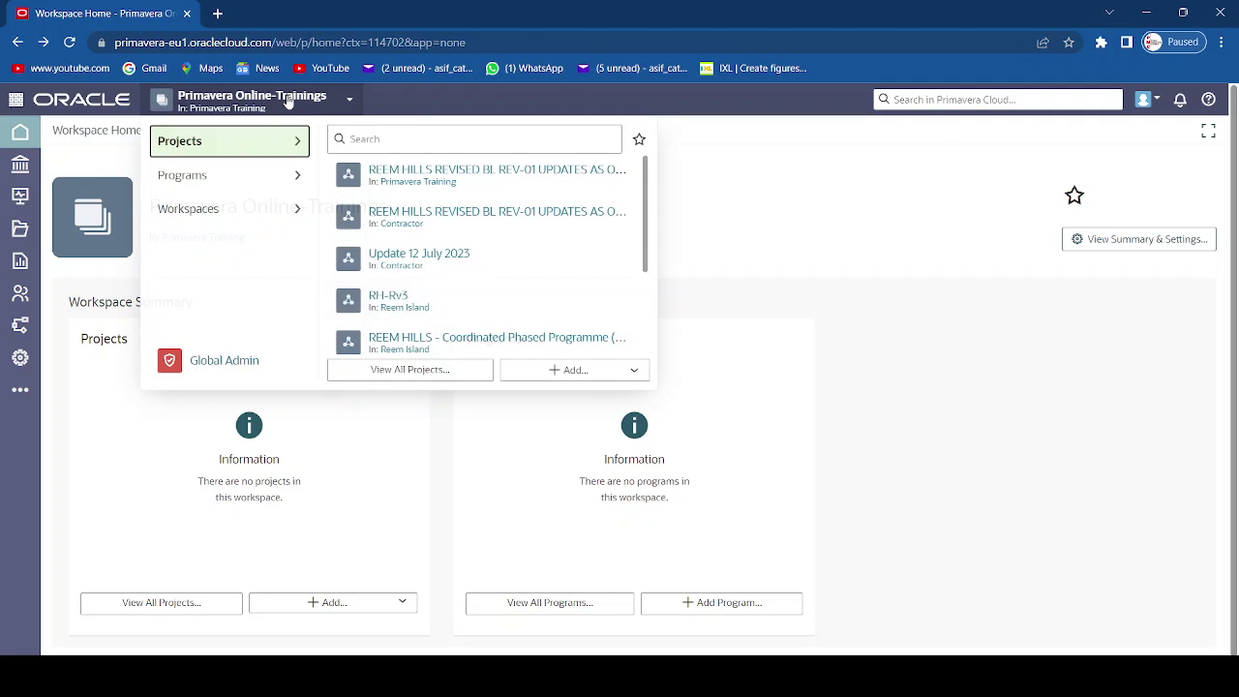
click(411, 376)
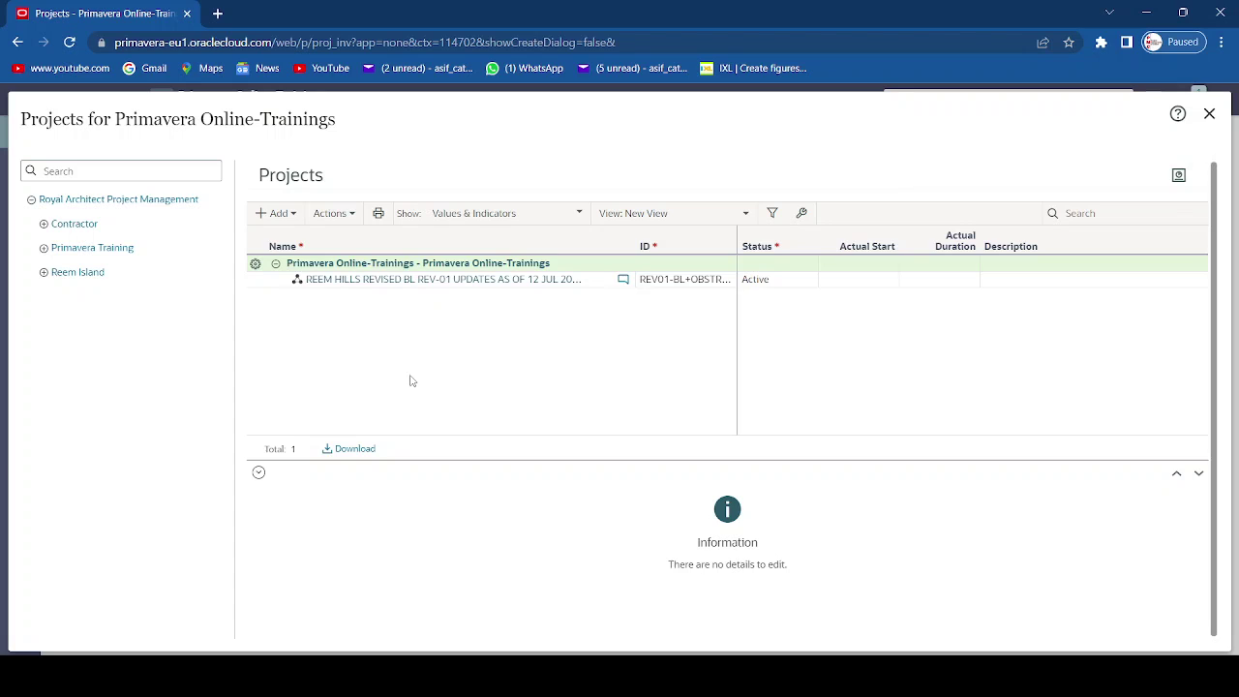
click(418, 281)
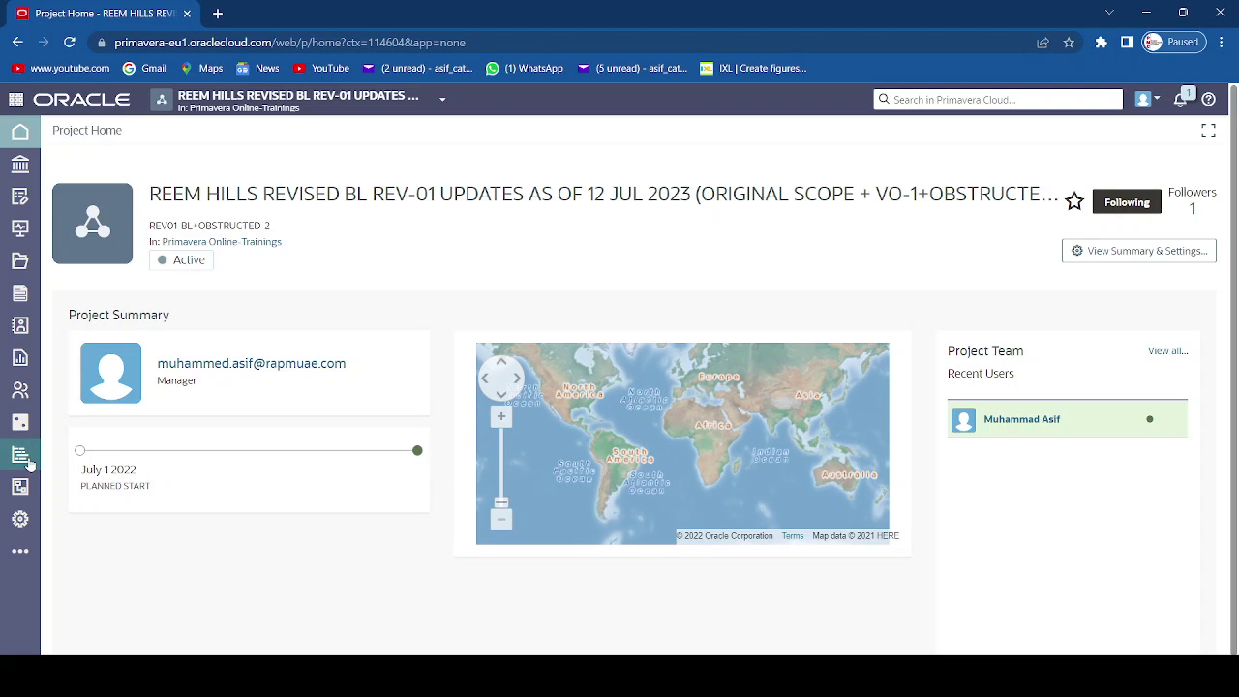
- Open the project's Activities list and scroll the Gantt timeline right to show 2022–2023
mouse_move(27, 463)
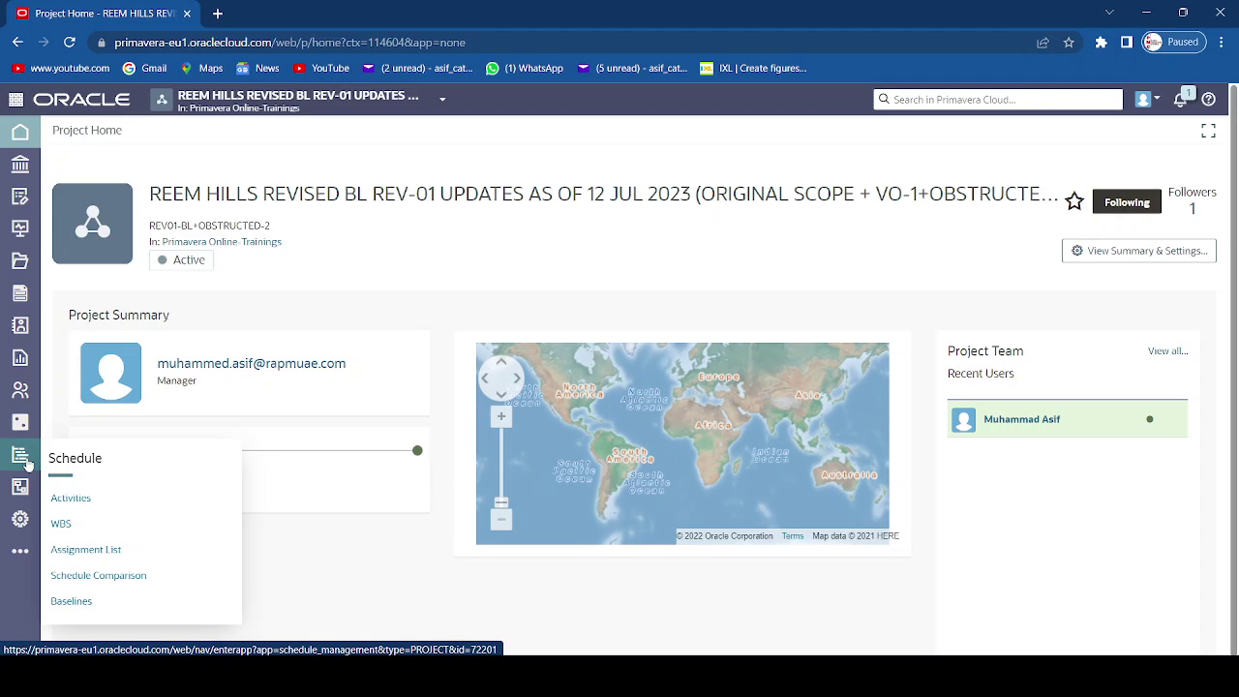
click(56, 501)
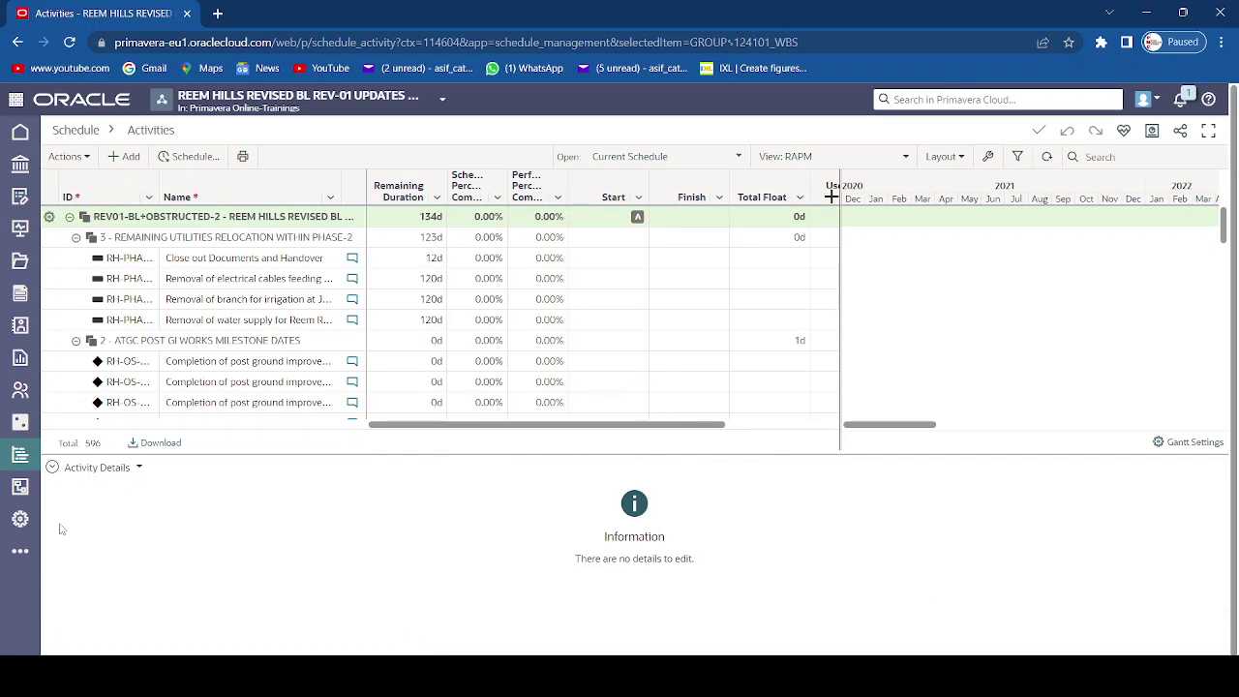
scroll(252, 334, down, 5)
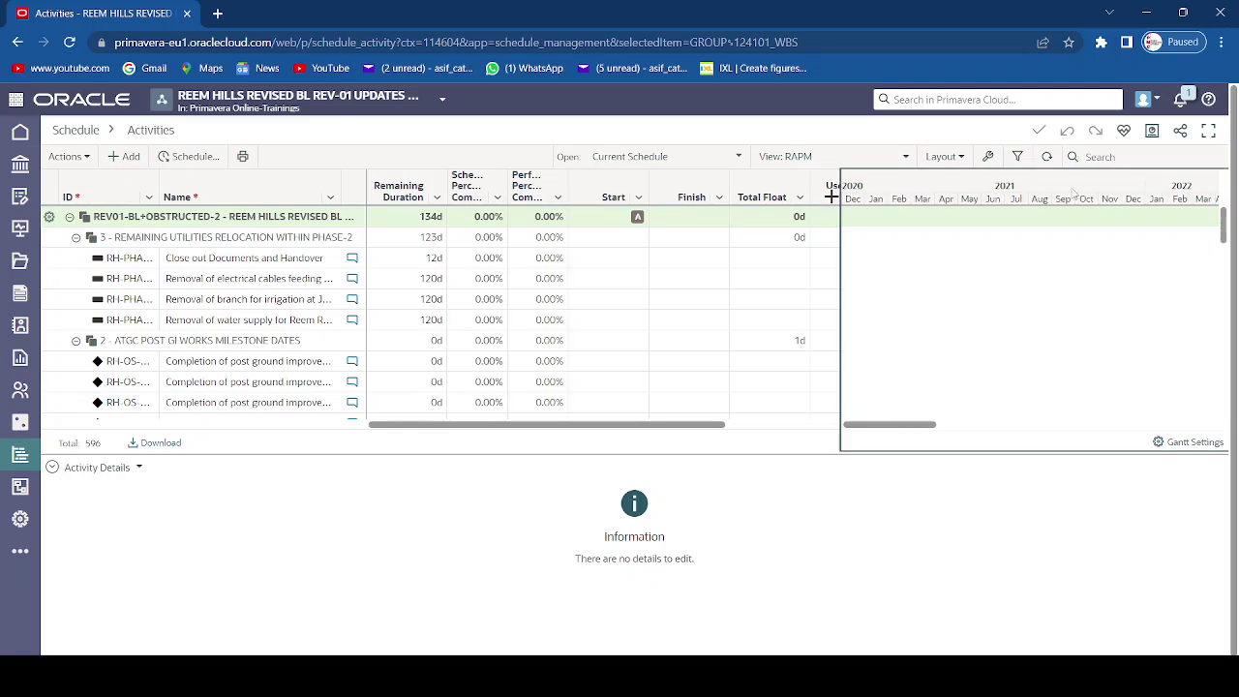
scroll(1010, 199, right, 3)
scroll(1010, 198, right, 3)
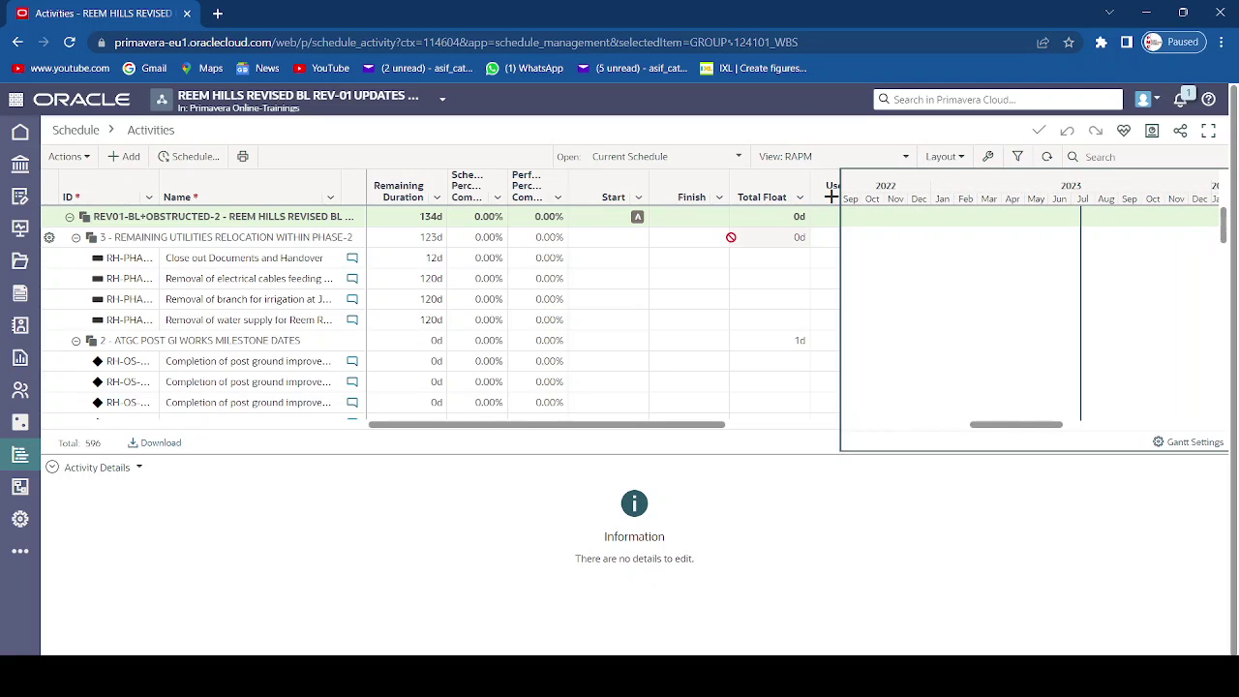
click(89, 157)
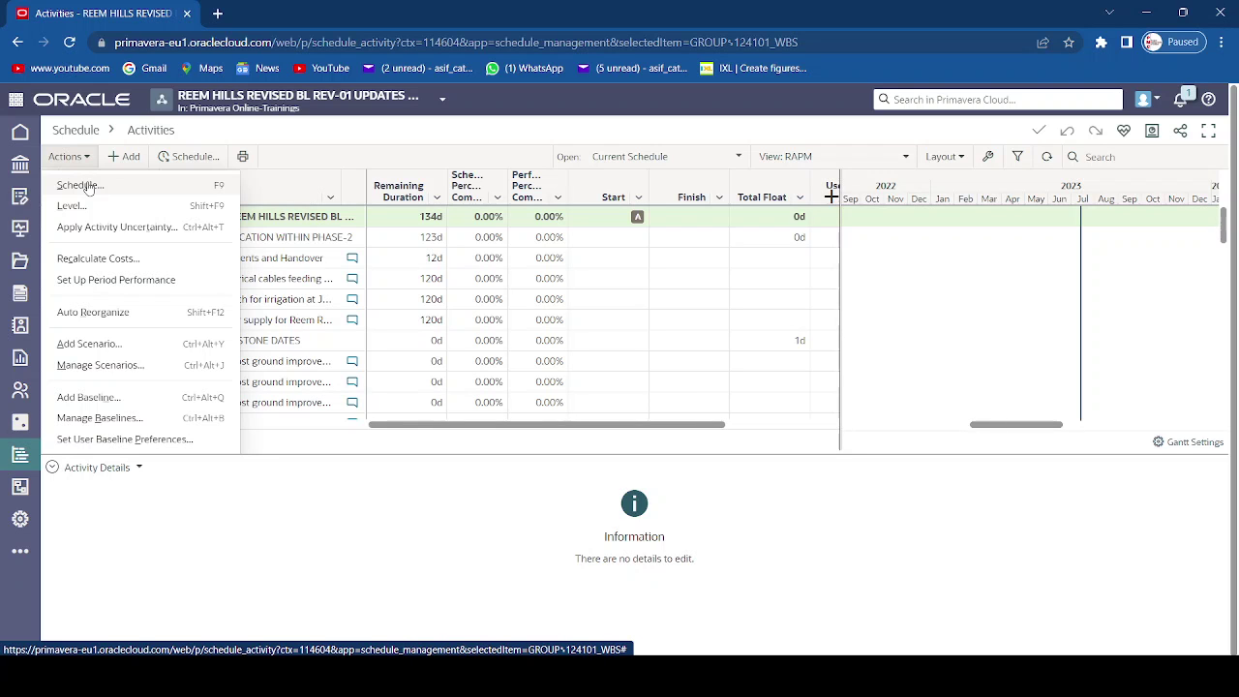
- Schedule the project now with the 12-Jul-23 data date
click(88, 186)
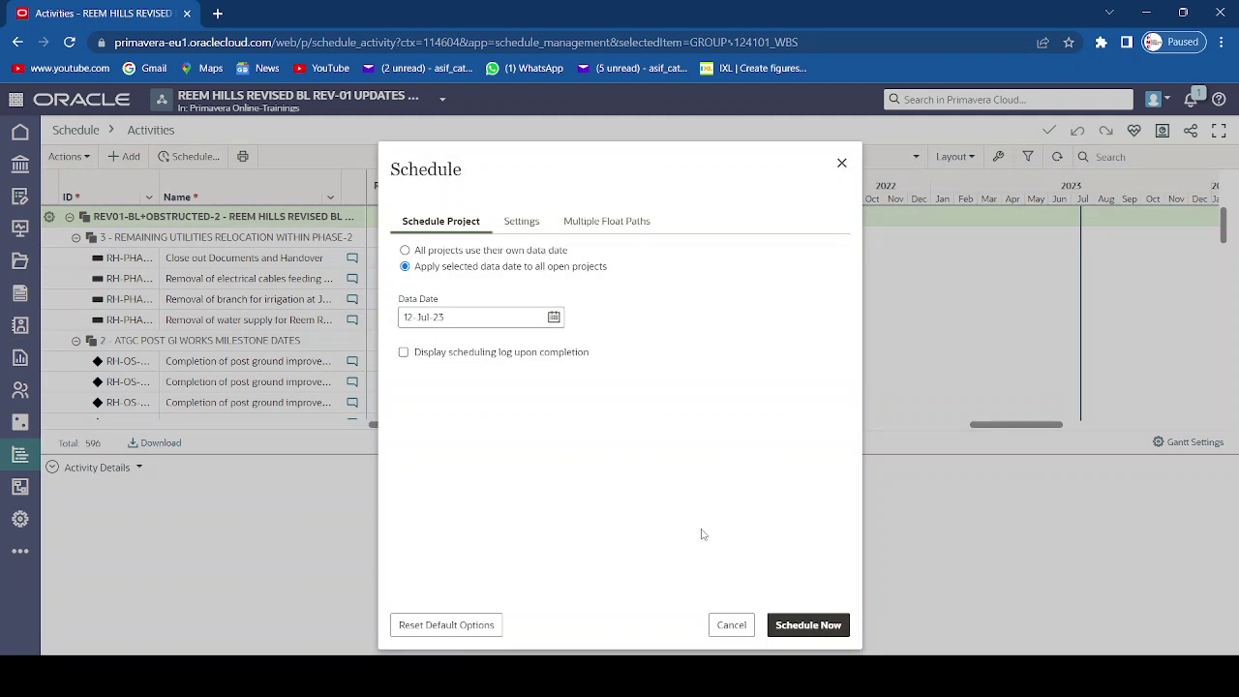
click(816, 631)
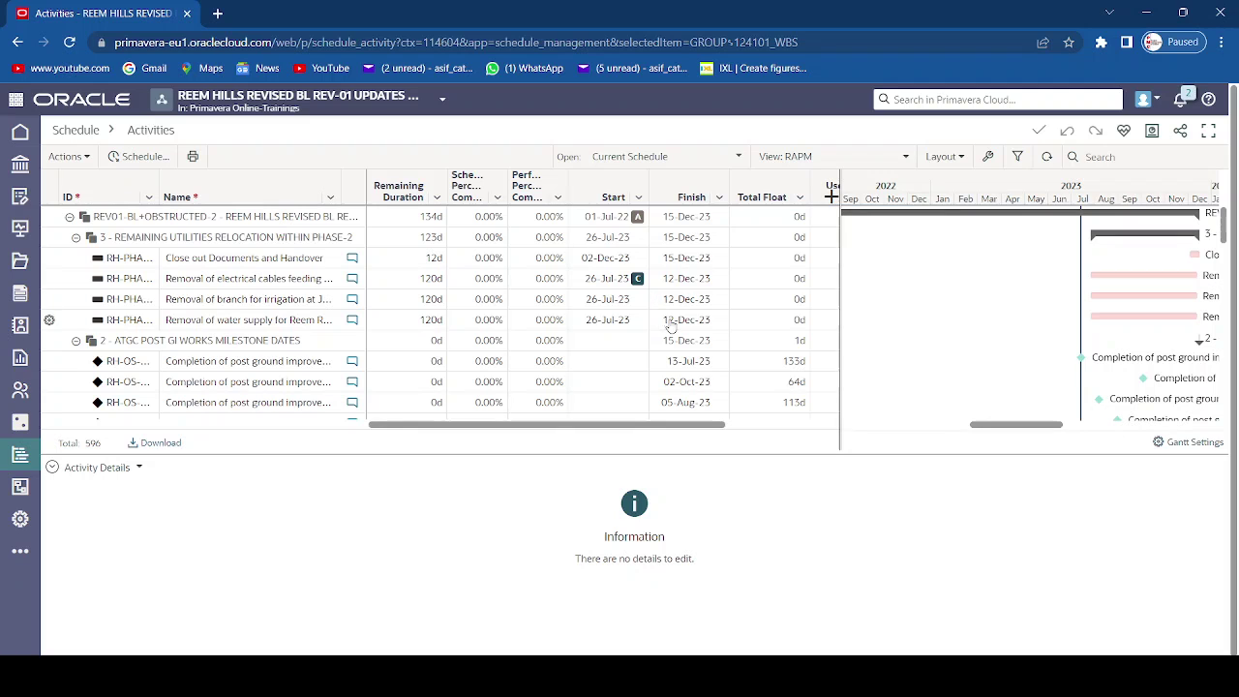
- Pan the Gantt timeline to bring the 2023–2024 activity bars into view
scroll(672, 327, down, 2)
scroll(1129, 349, up, 1)
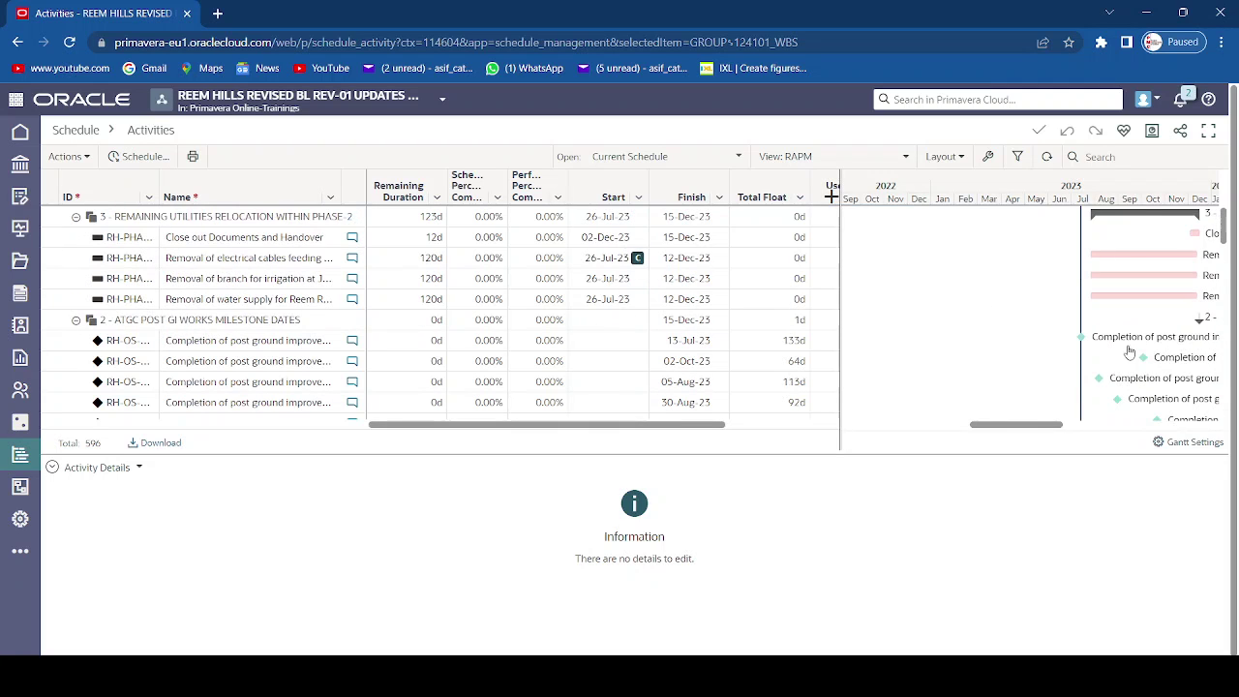
scroll(1129, 353, up, 1)
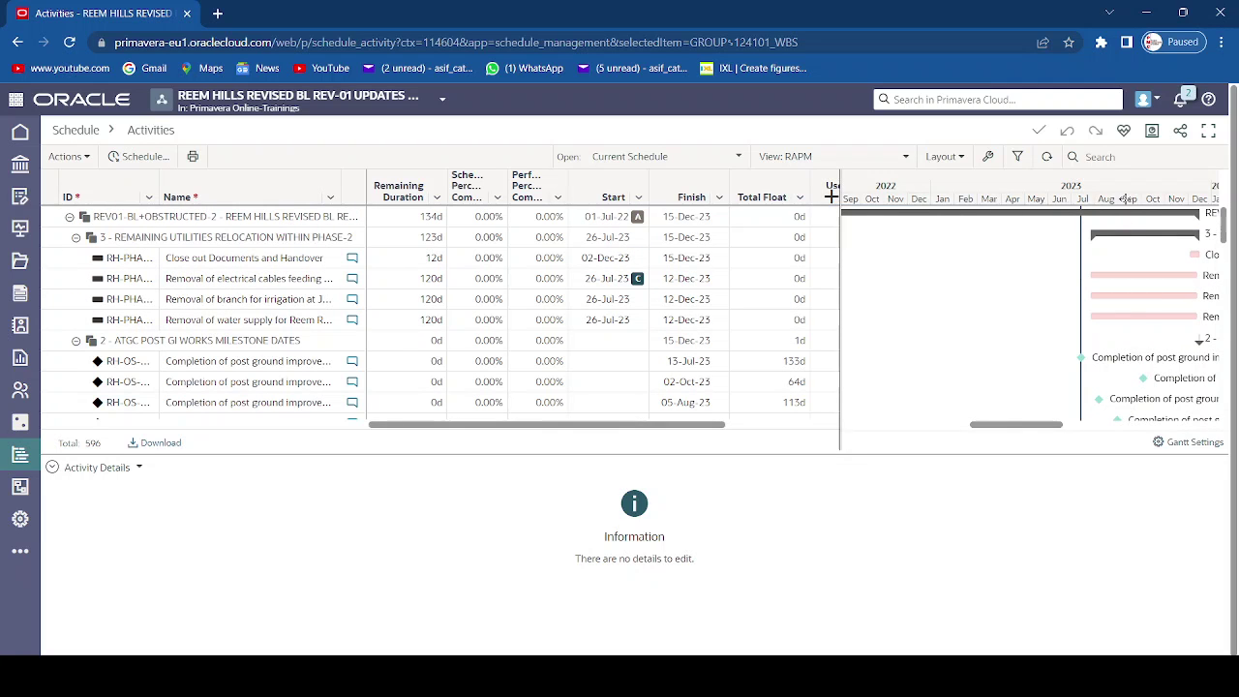
drag(1129, 199, 1028, 189)
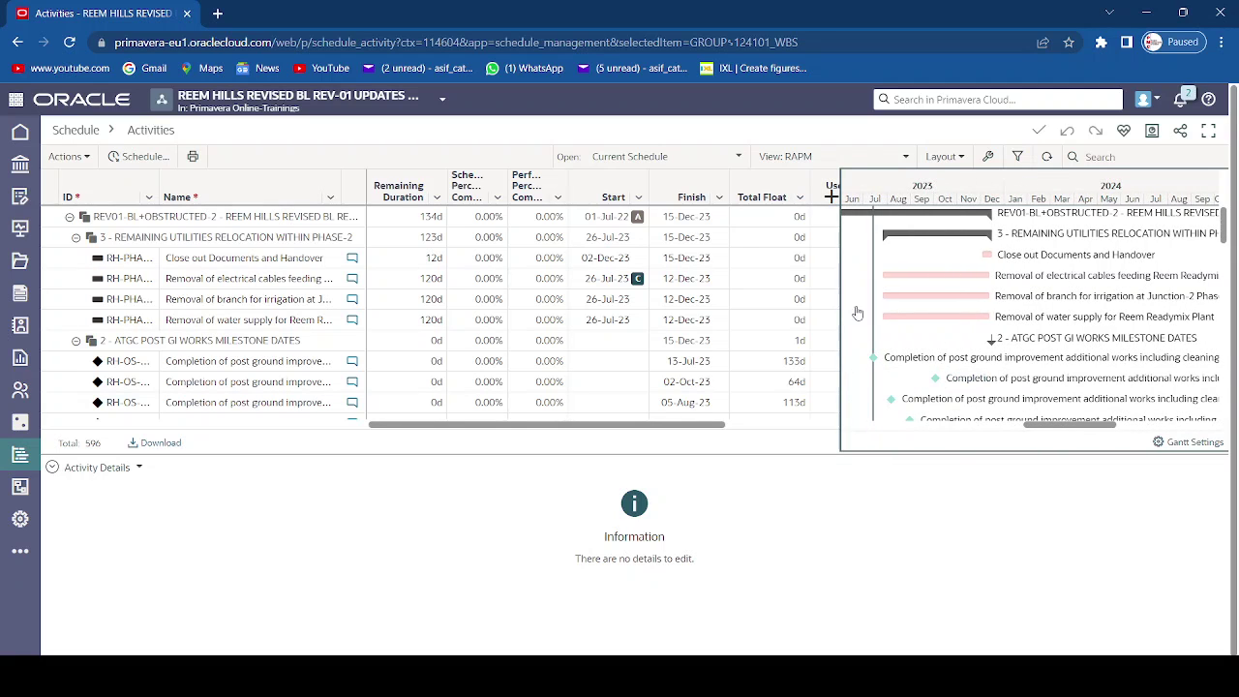
- Add a Calendar column to the activity table, then remove it again
click(832, 198)
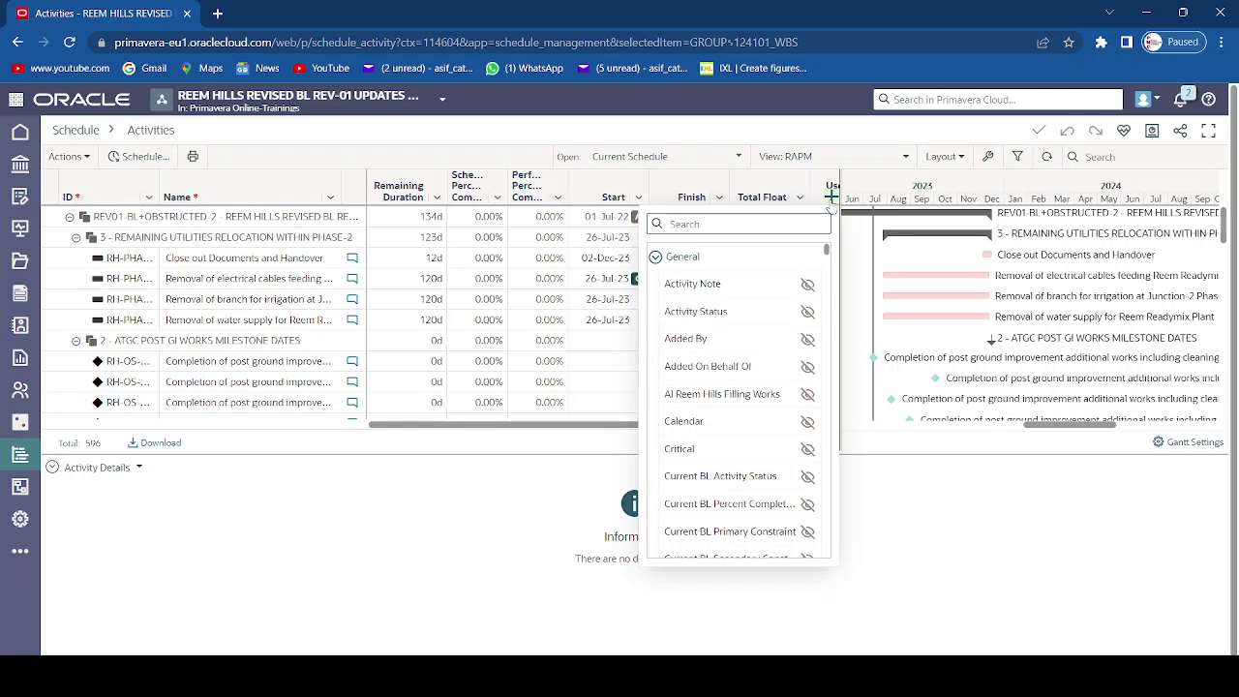
scroll(753, 390, down, 3)
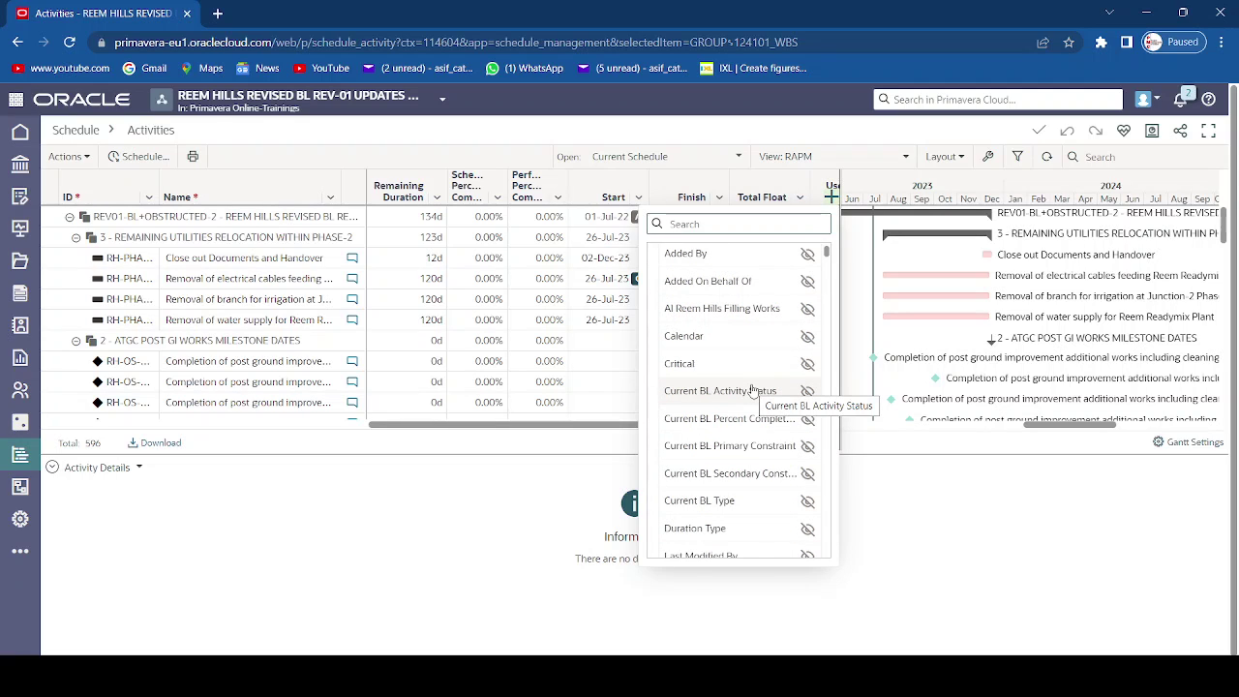
click(806, 336)
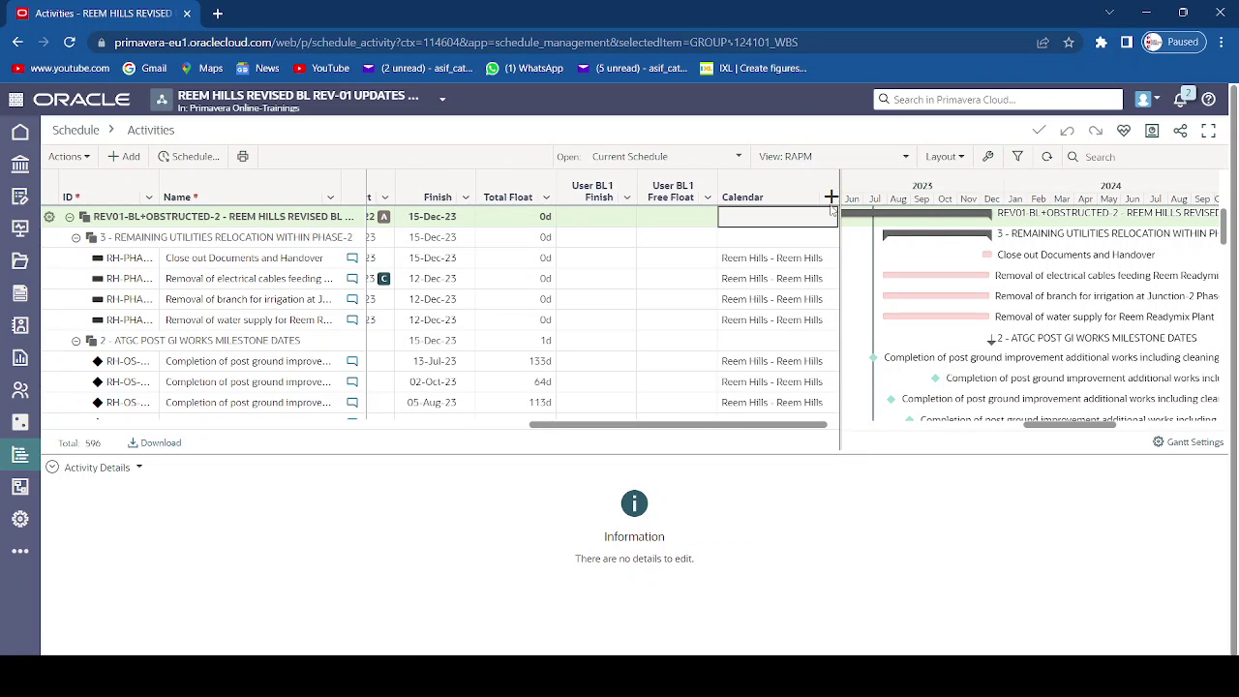
click(830, 199)
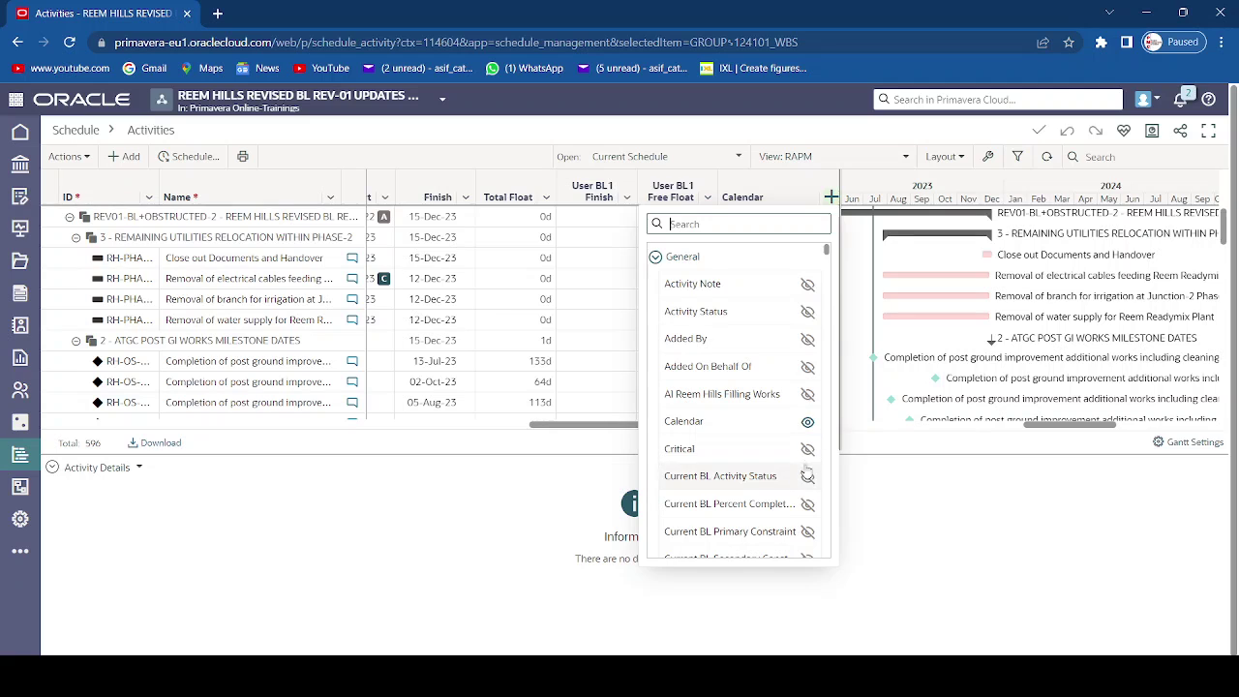
click(807, 422)
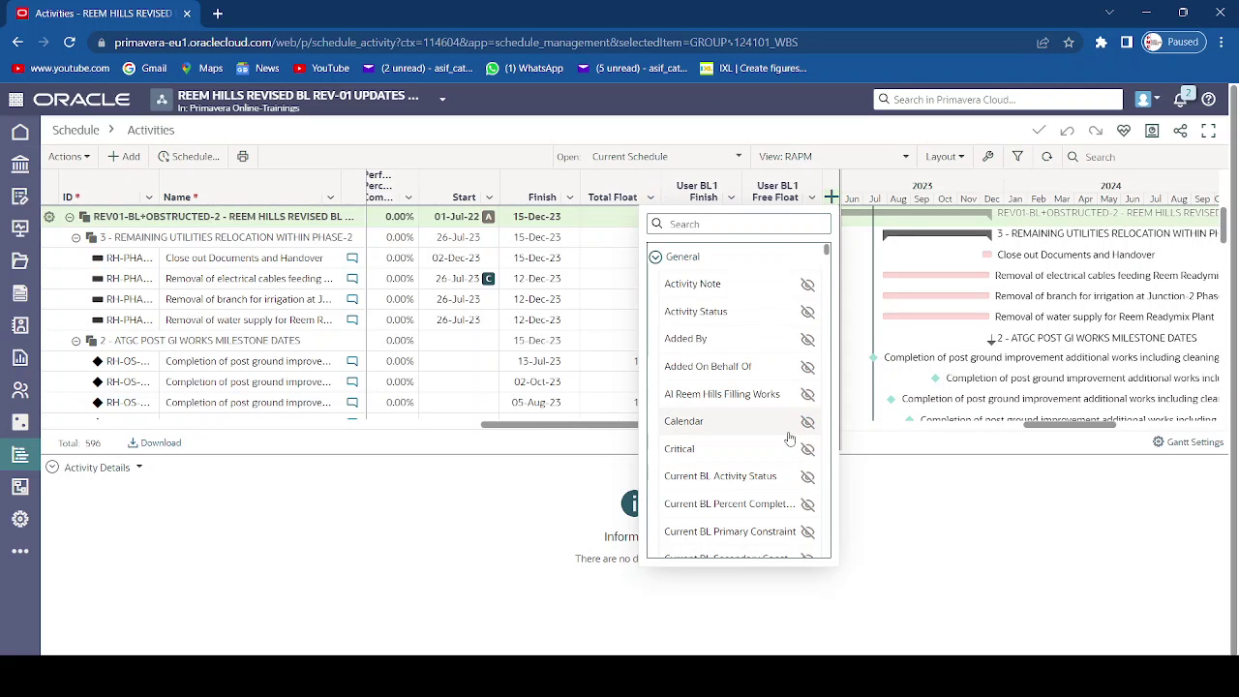
- Scroll through the entire list of available activity columns, then close it without adding any
scroll(790, 438, down, 5)
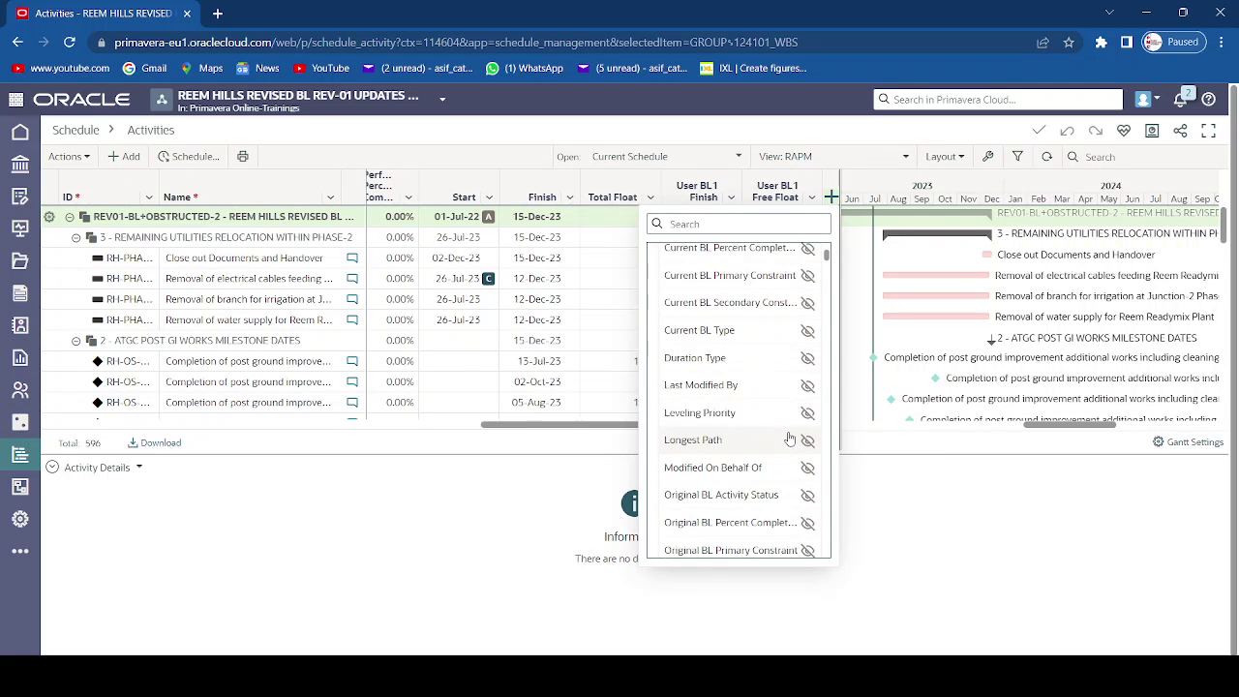
scroll(790, 439, down, 3)
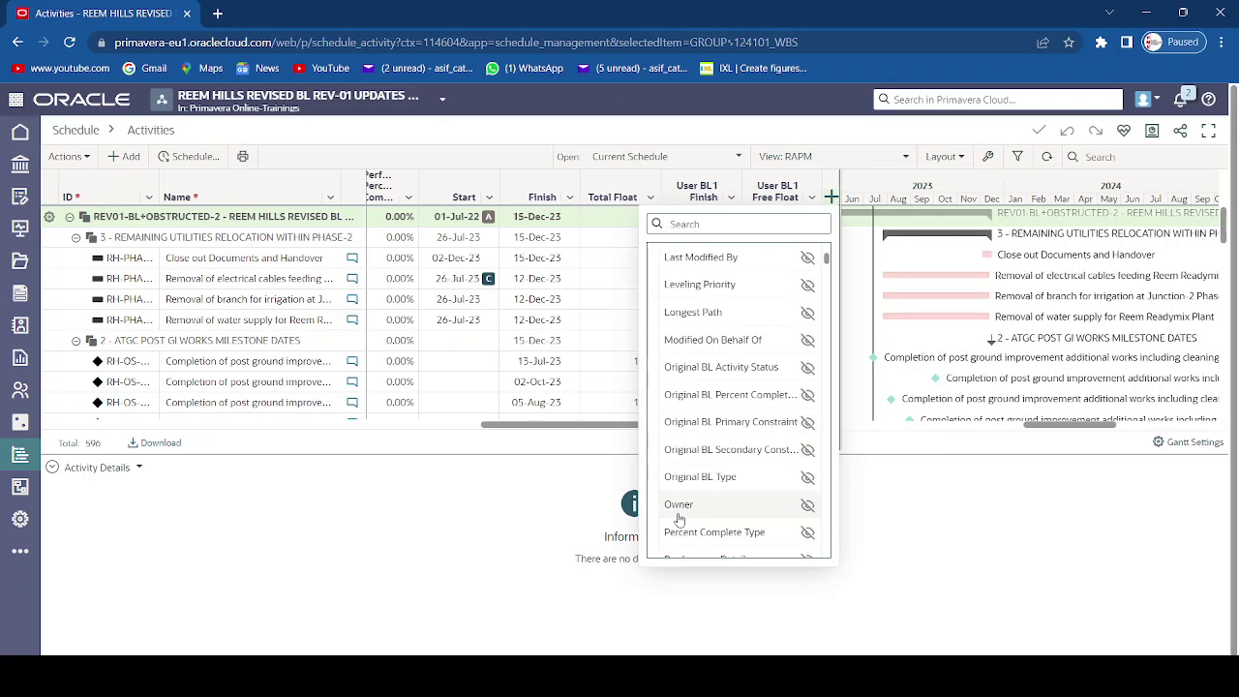
scroll(677, 518, down, 2)
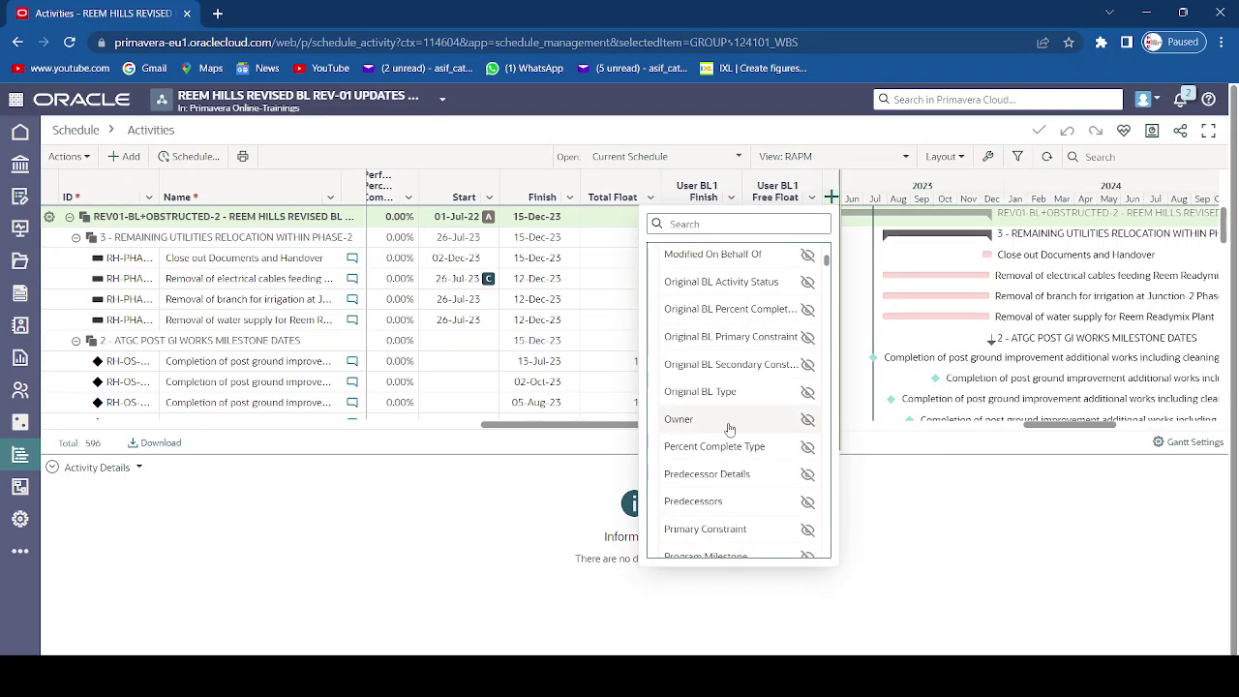
scroll(726, 426, down, 3)
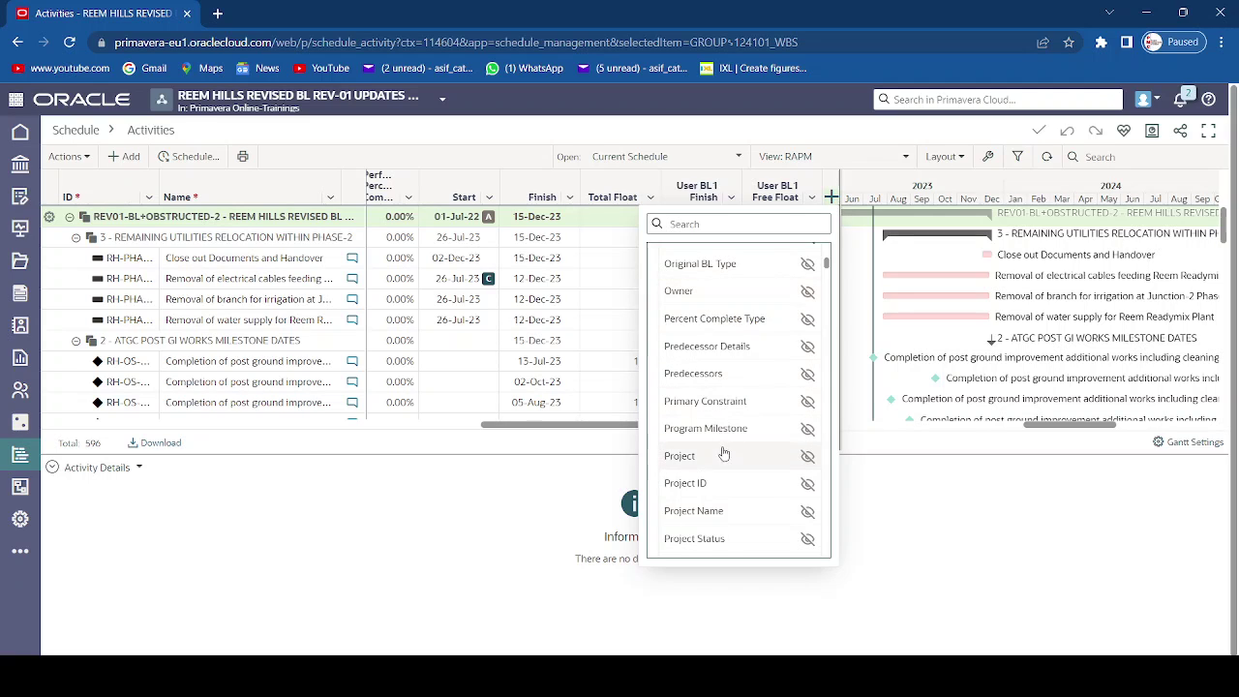
scroll(716, 488, down, 3)
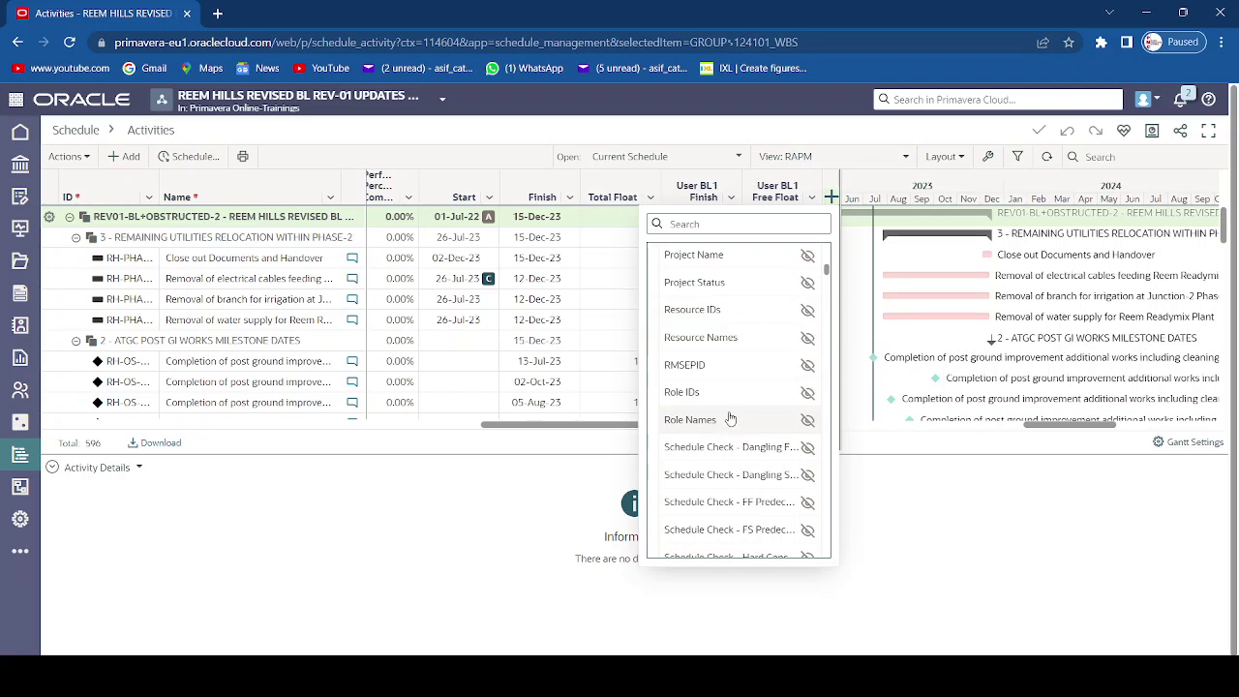
scroll(742, 410, down, 3)
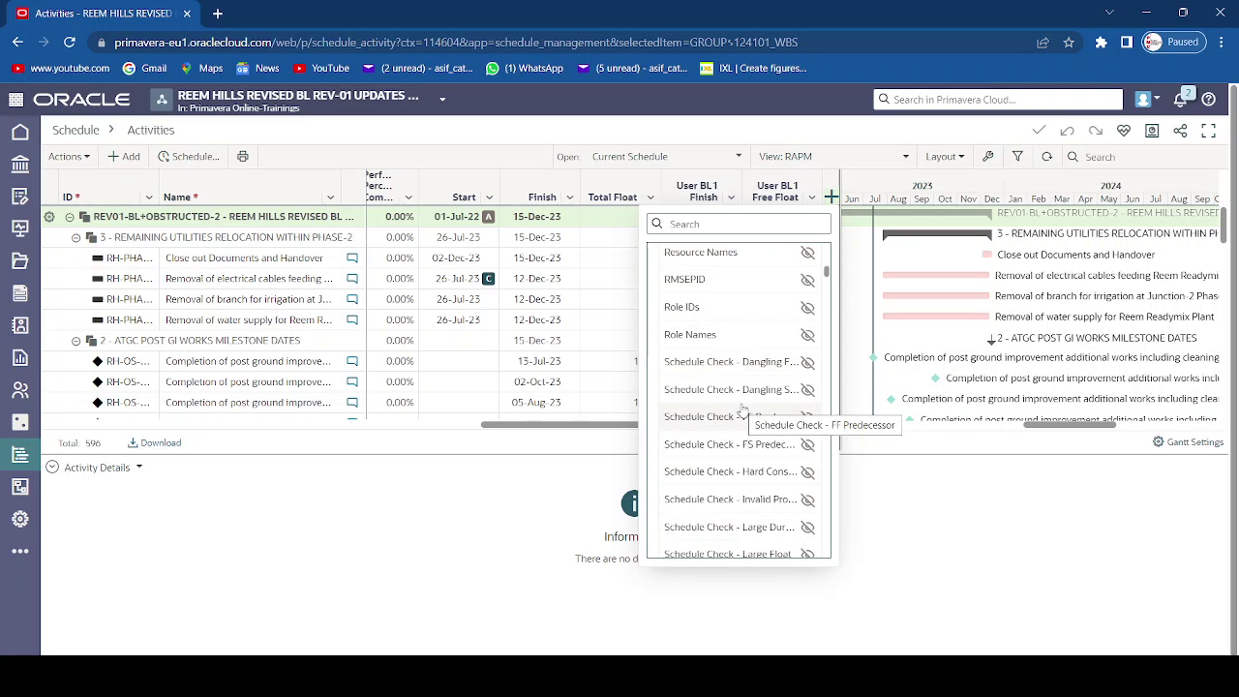
scroll(741, 411, down, 10)
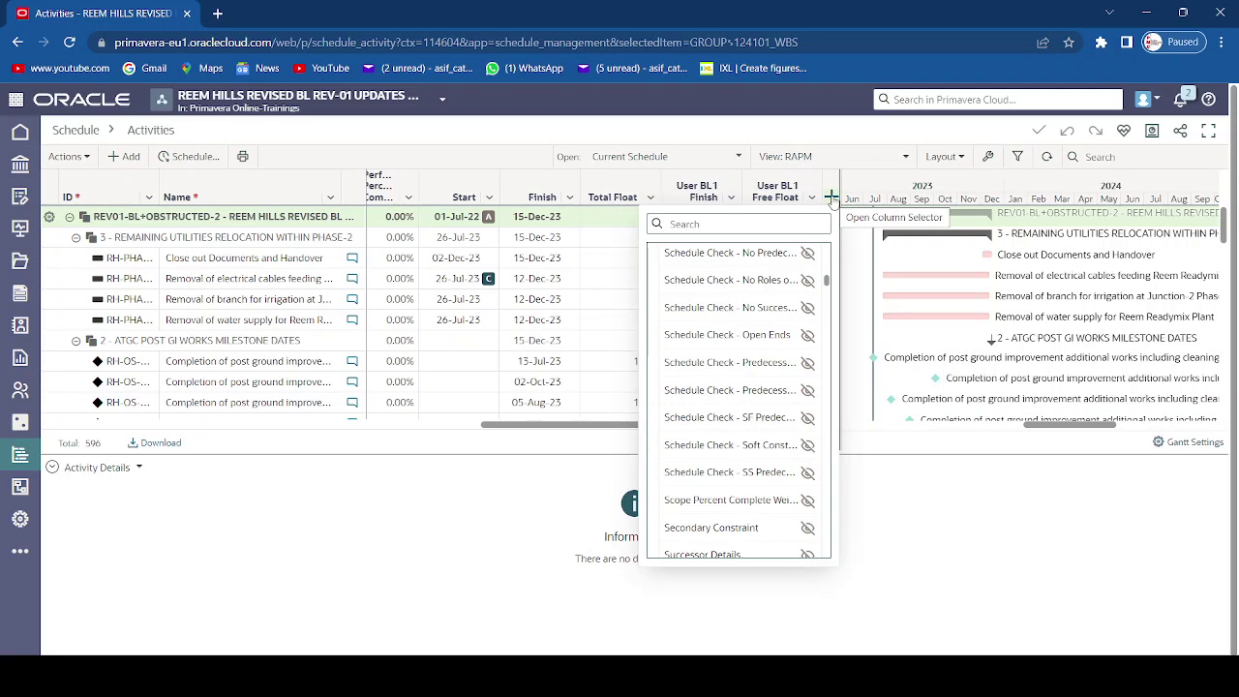
scroll(718, 461, down, 1)
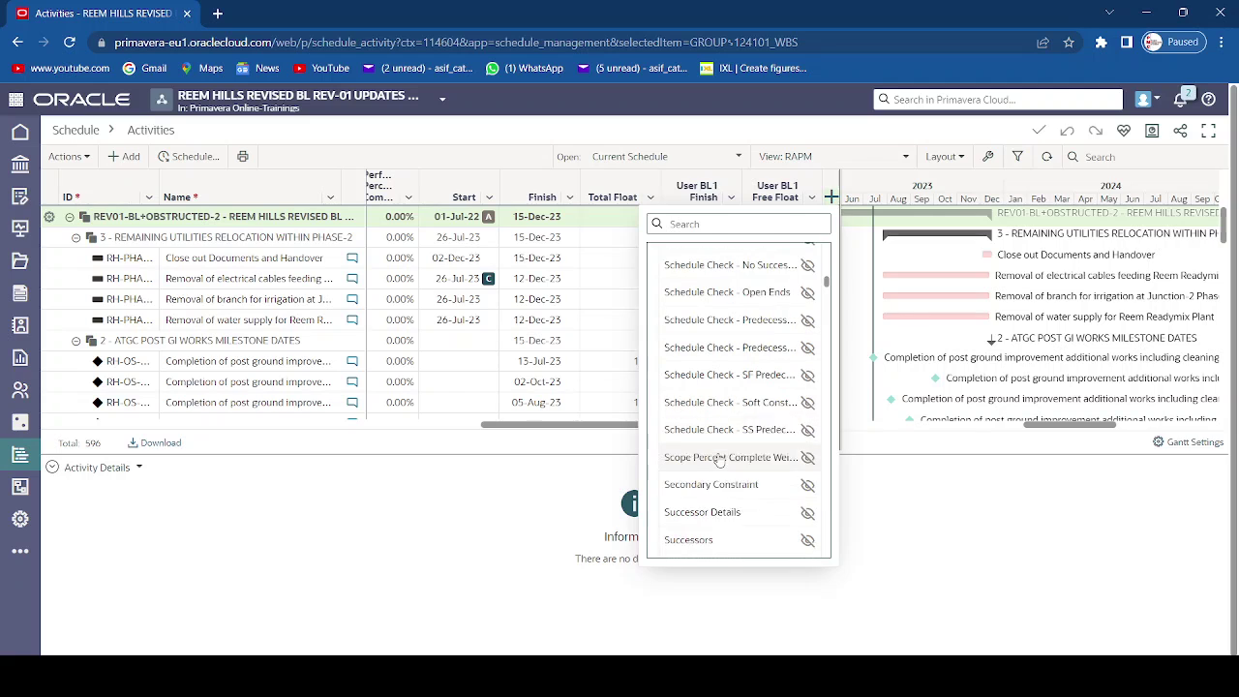
scroll(719, 461, down, 5)
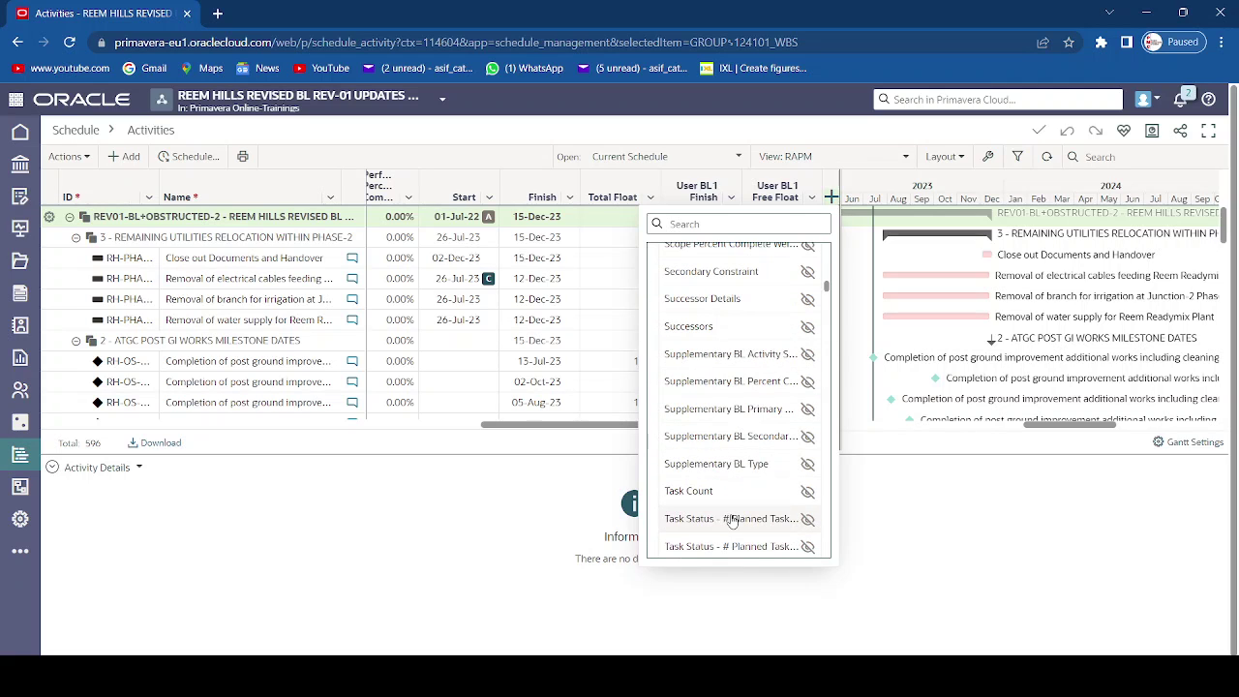
scroll(758, 418, down, 4)
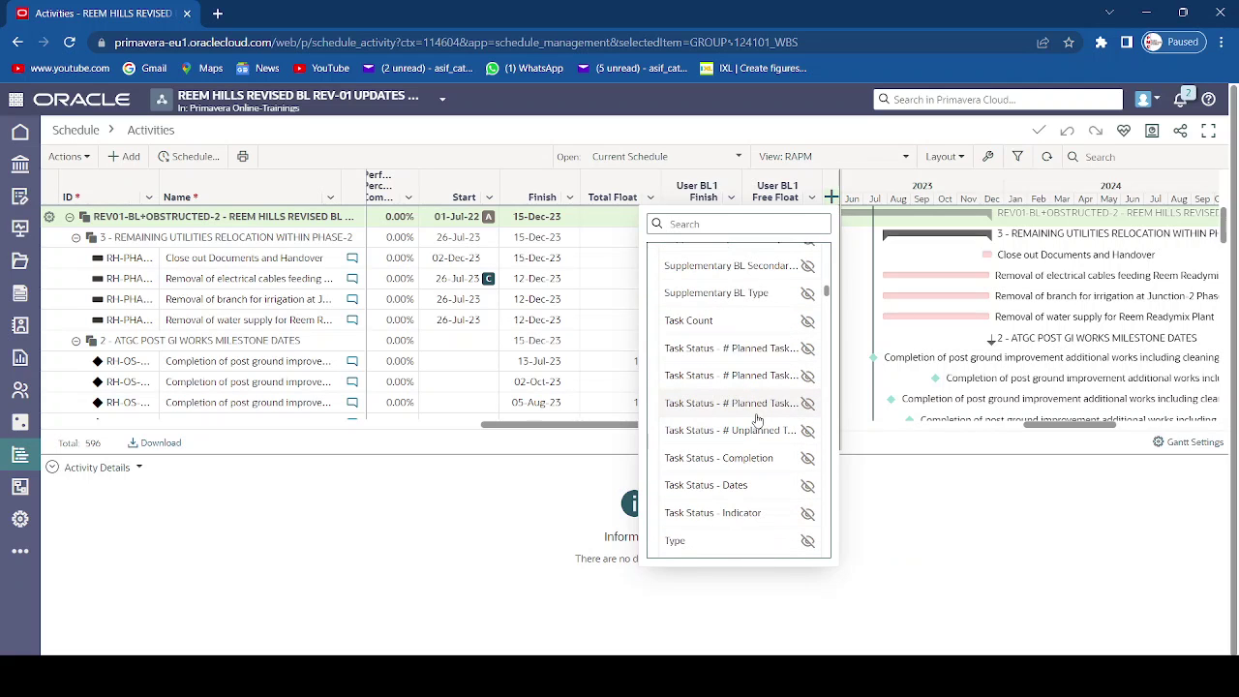
scroll(758, 418, down, 3)
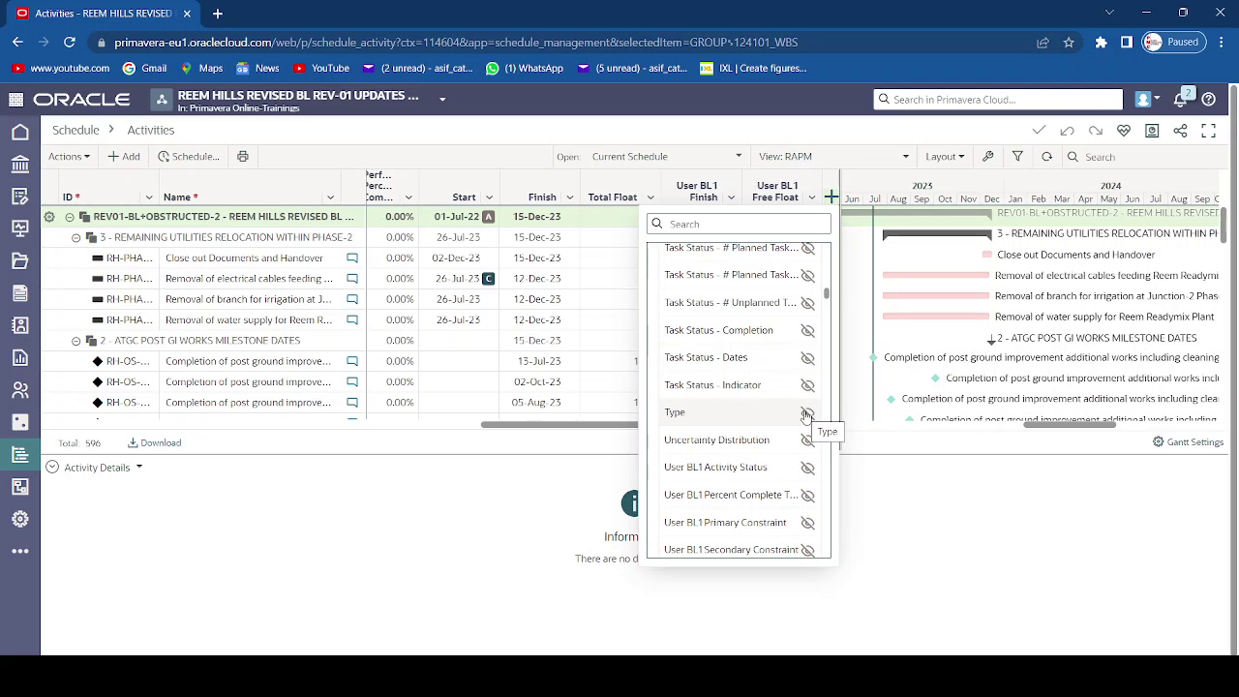
scroll(806, 415, down, 14)
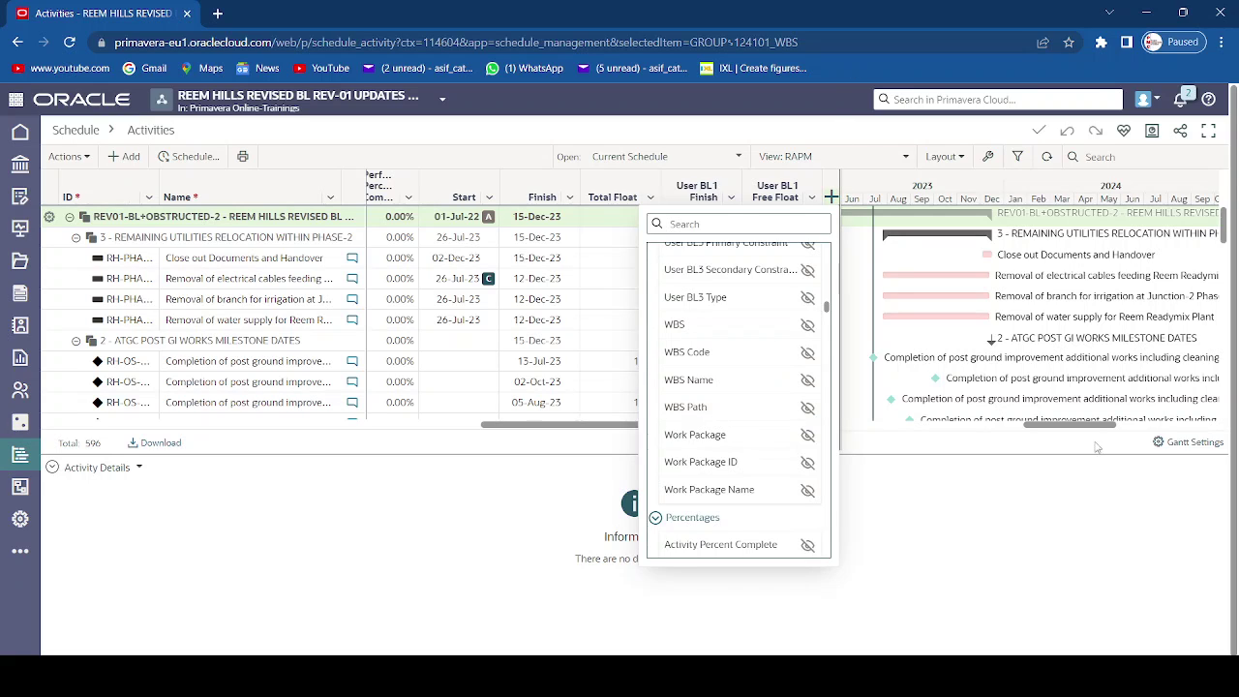
click(811, 196)
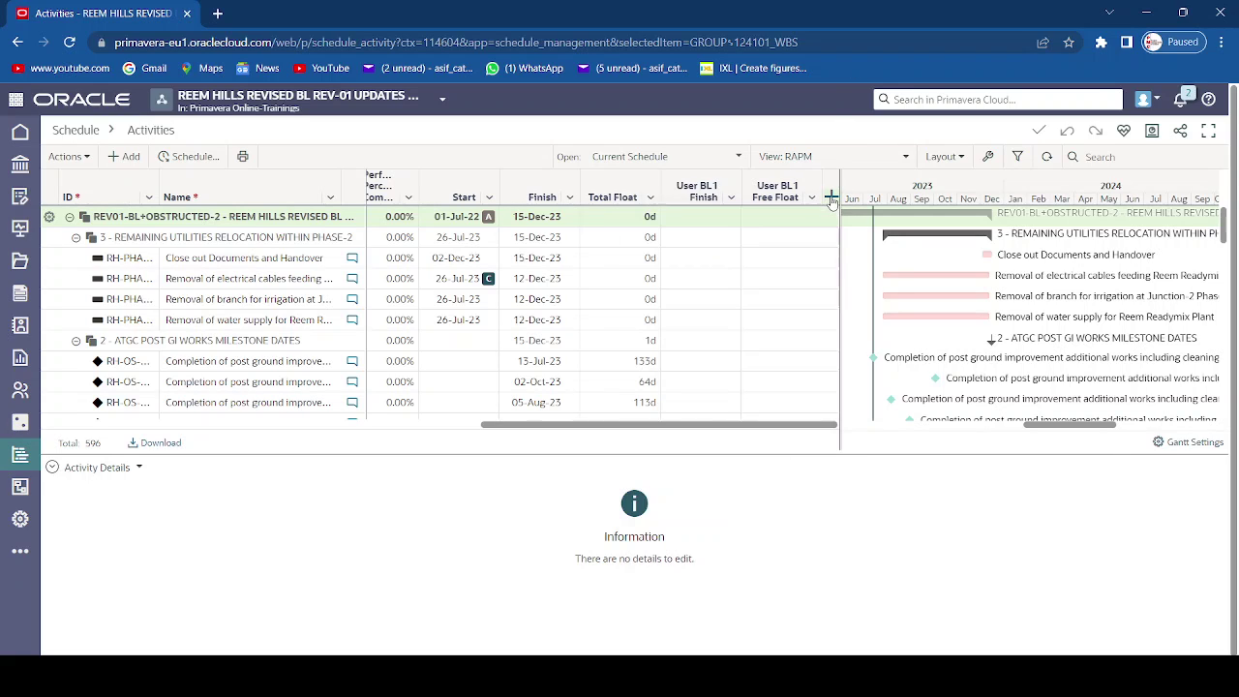
- Turn the Gantt data date line off and back on, leaving it displayed
click(1159, 443)
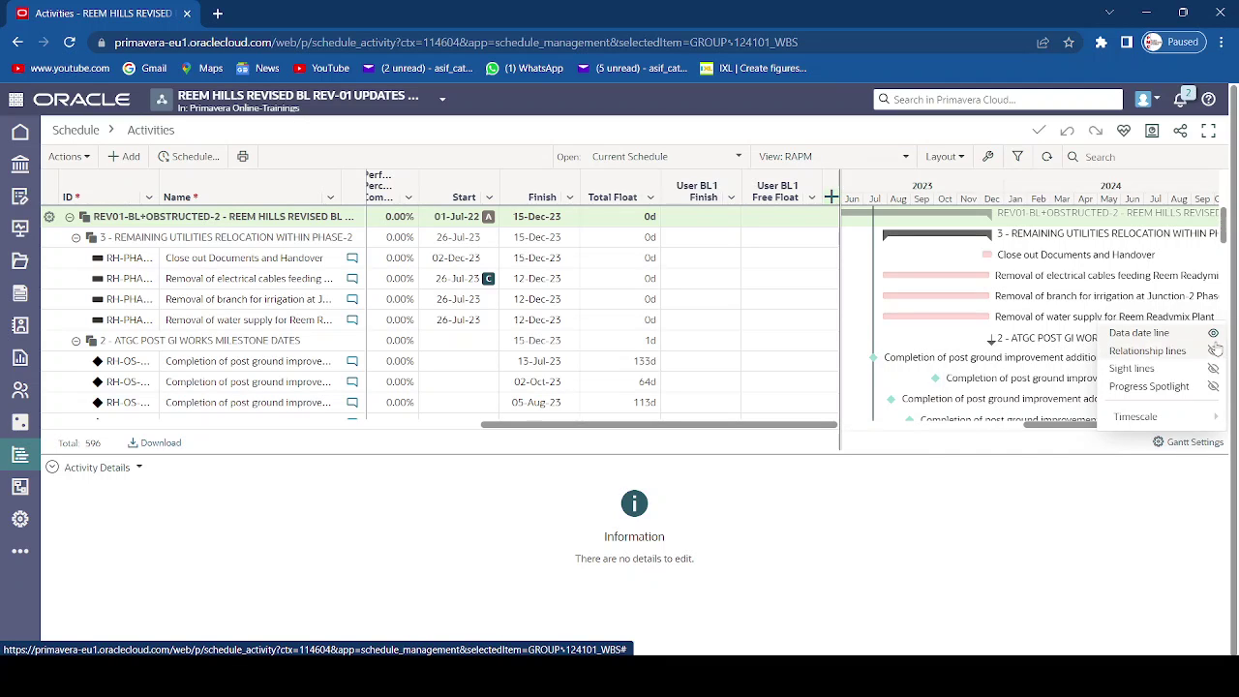
click(1212, 334)
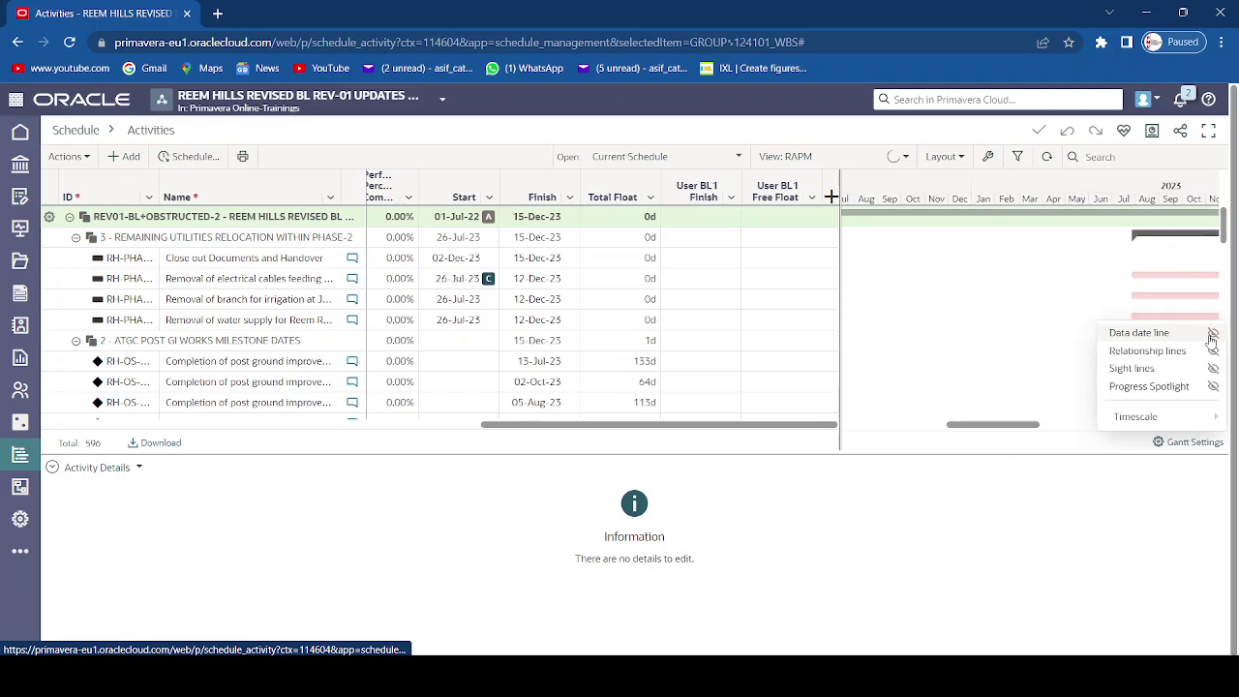
click(1212, 334)
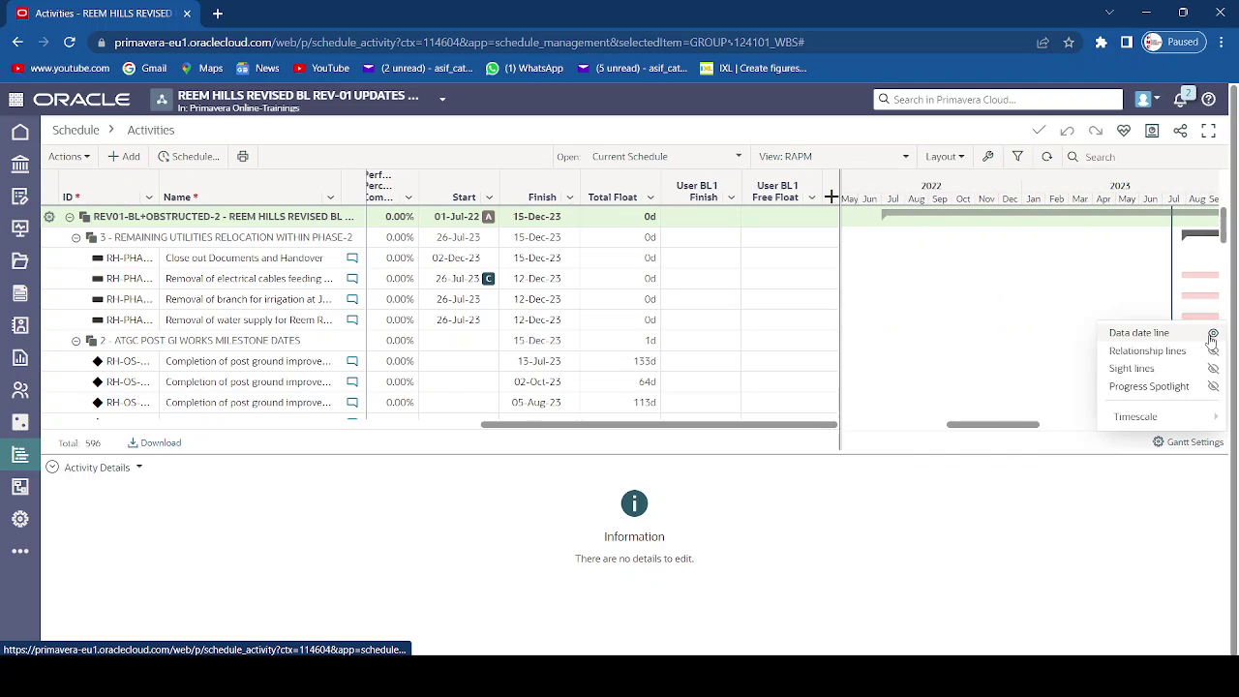
mouse_move(1123, 418)
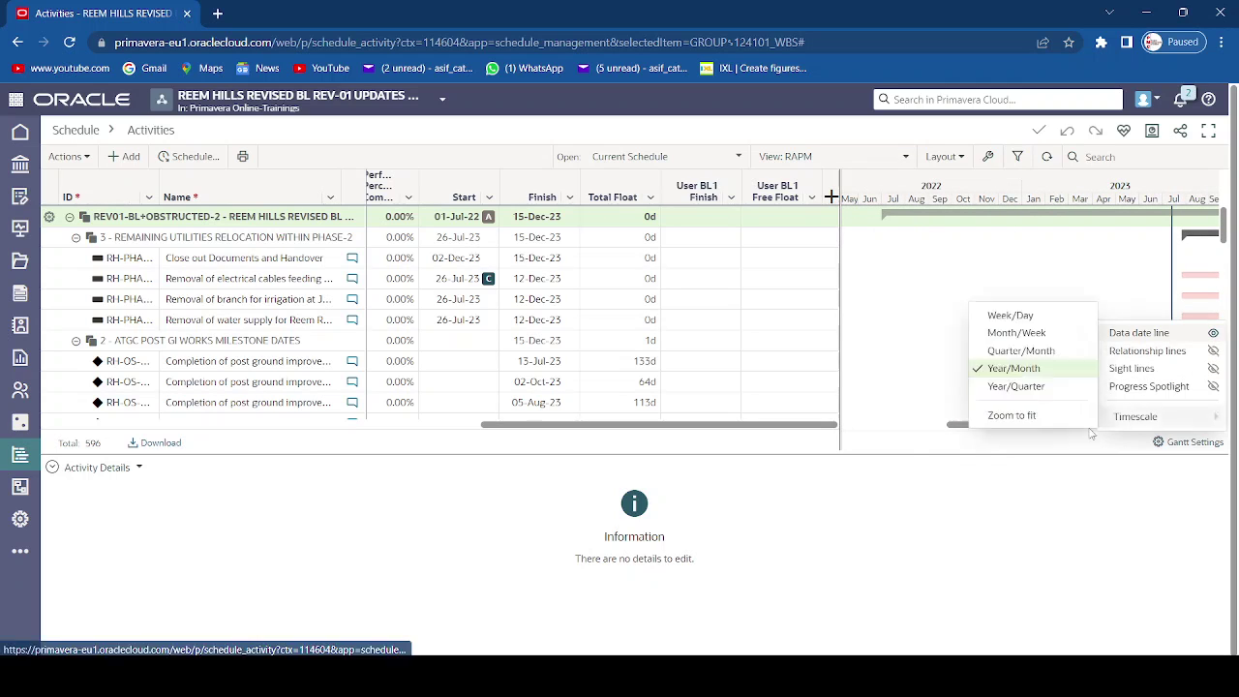
scroll(1094, 436, right, 5)
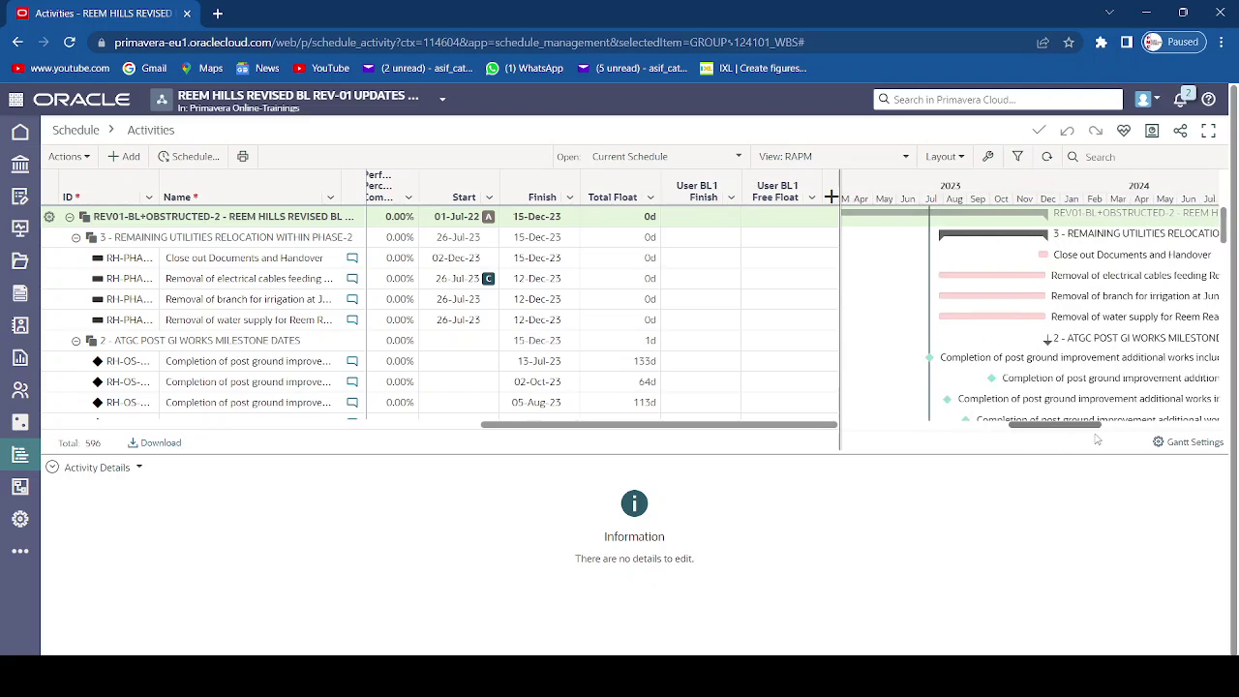
scroll(1097, 439, right, 3)
- Enable Progress Spotlight and set the Gantt timescale to Quarter/Month
click(1201, 442)
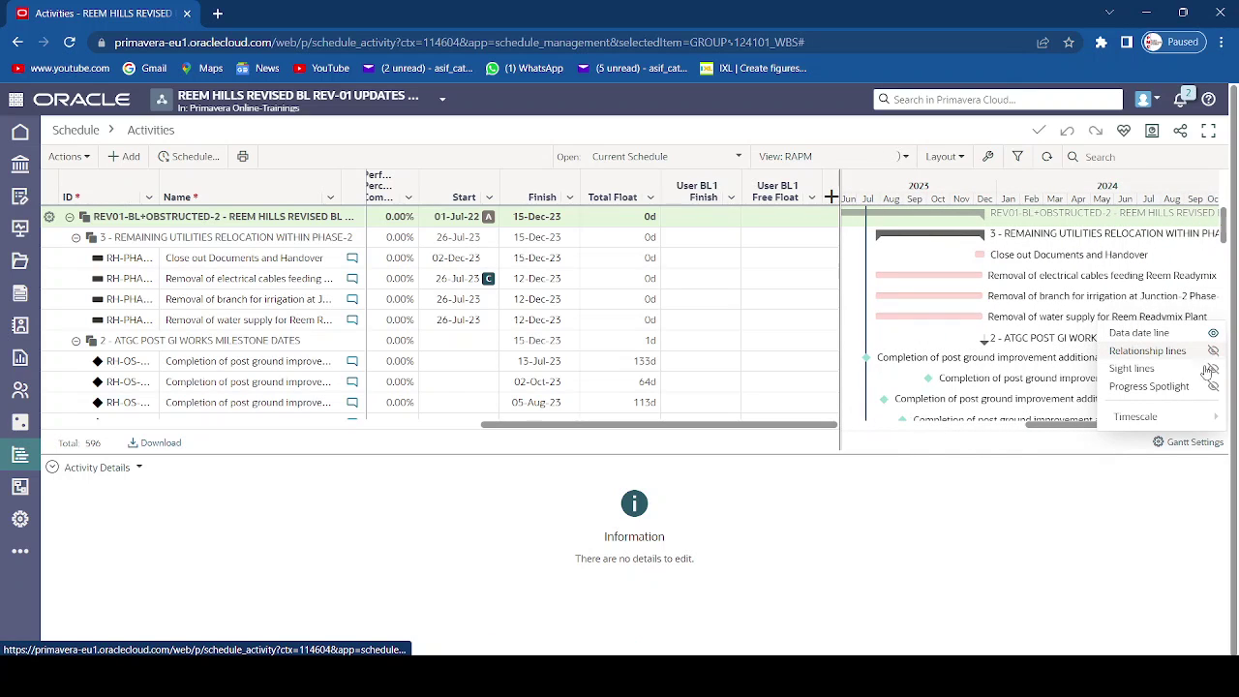
click(1213, 388)
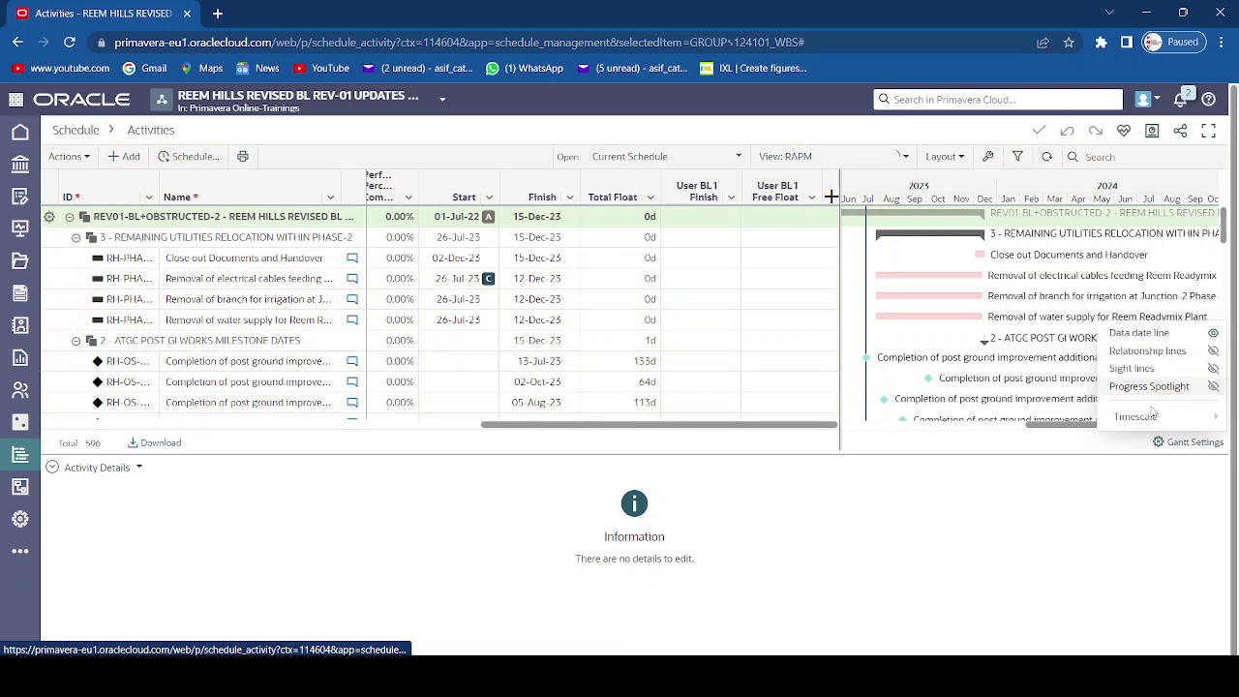
mouse_move(1135, 420)
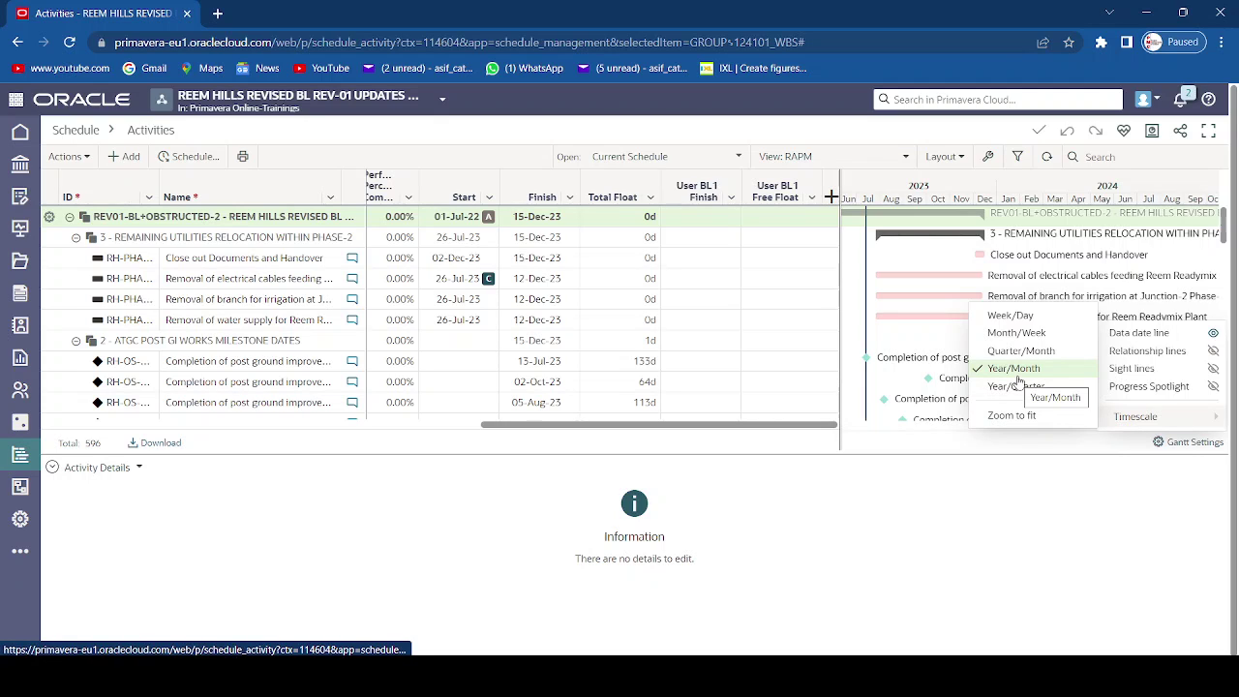
click(1018, 352)
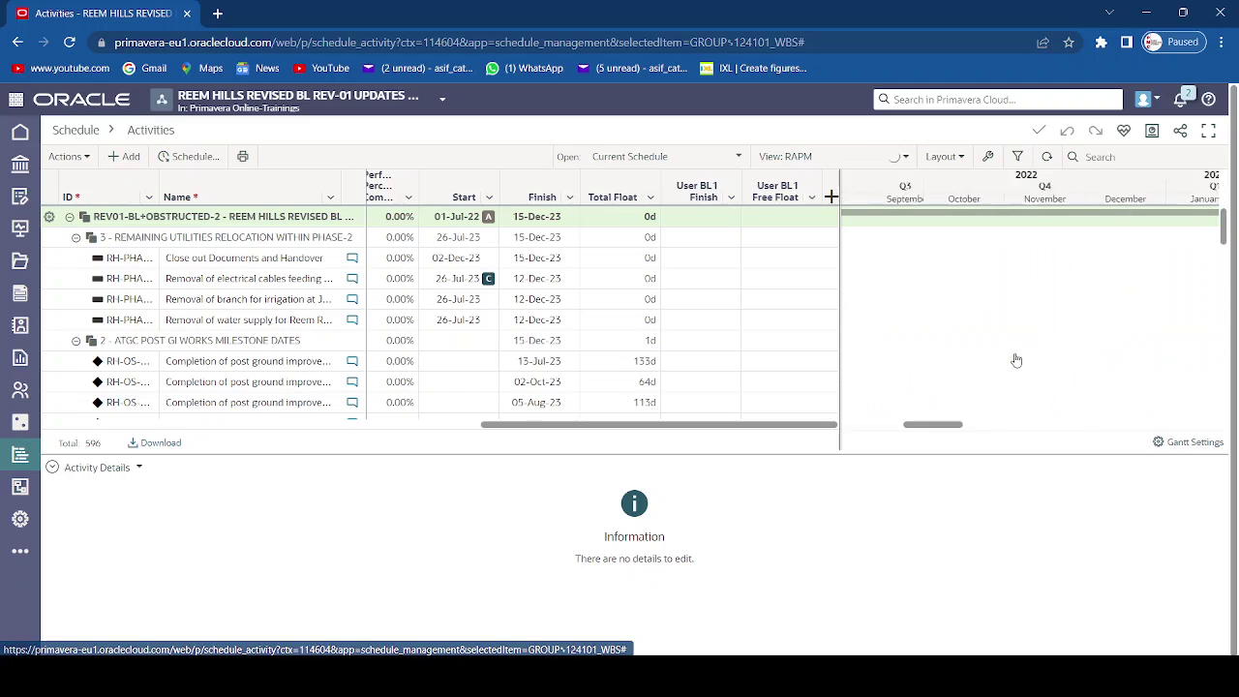
- Set the Gantt timescale to Year/Month and pan to the 2023–2024 bars
click(1199, 445)
mouse_move(1065, 415)
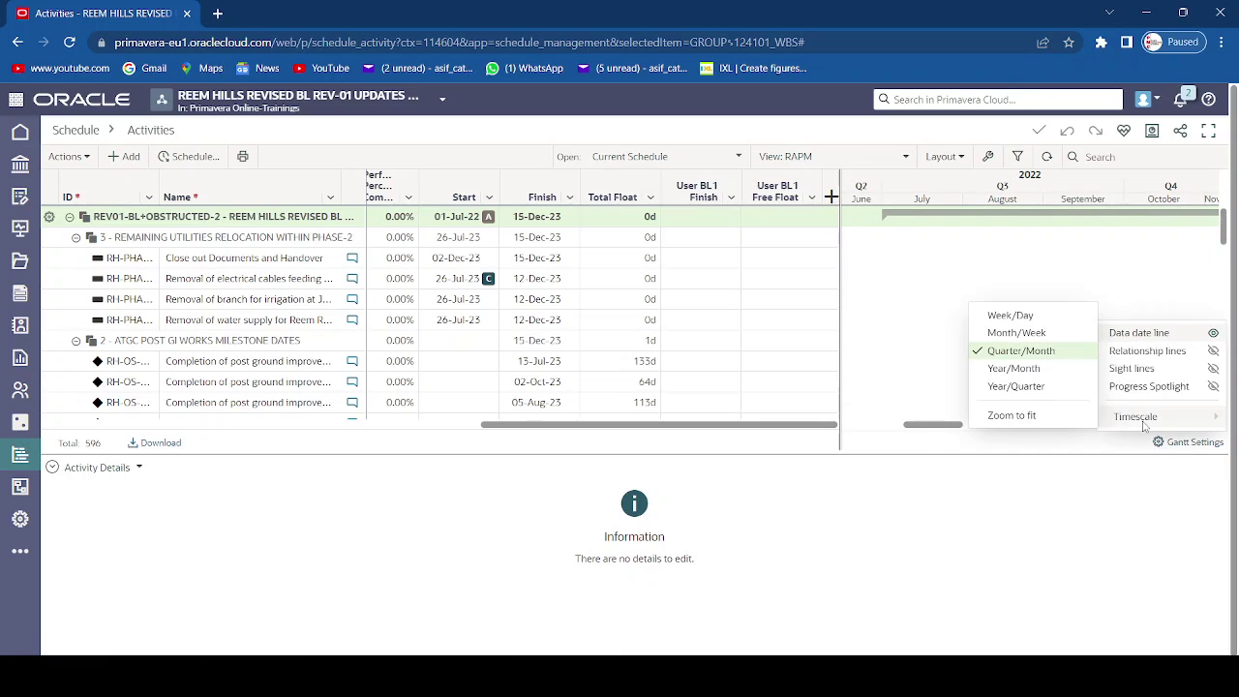
click(1031, 368)
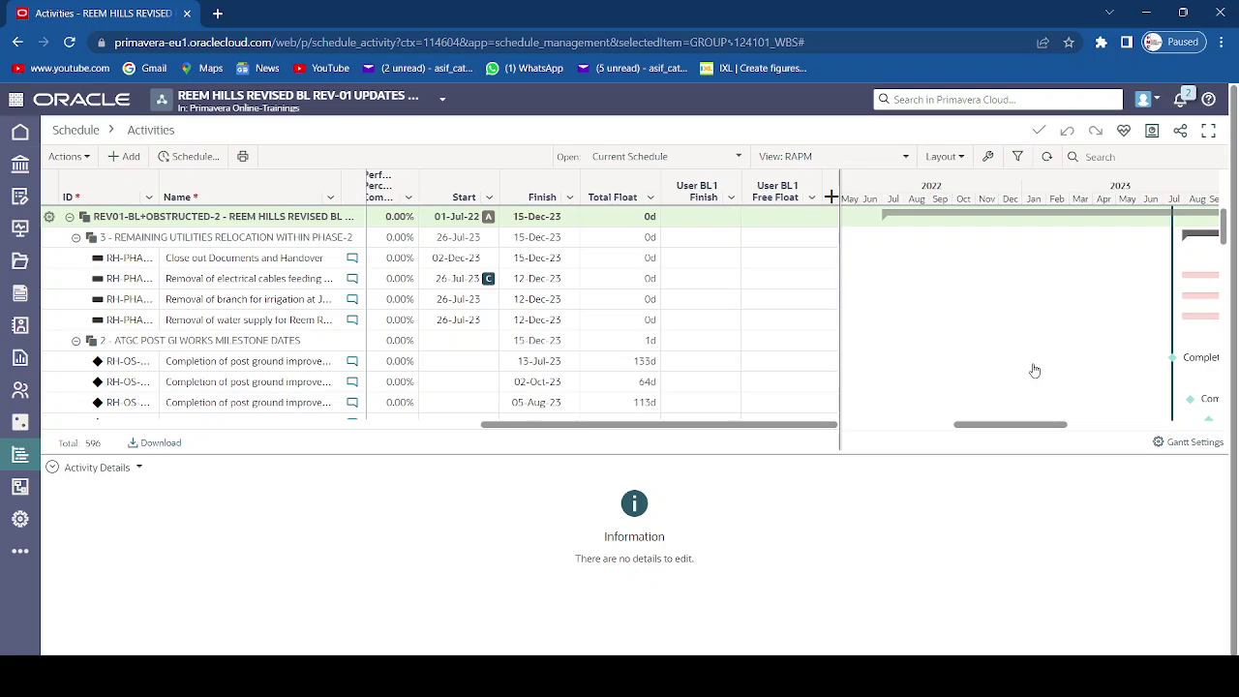
drag(1197, 191, 1033, 183)
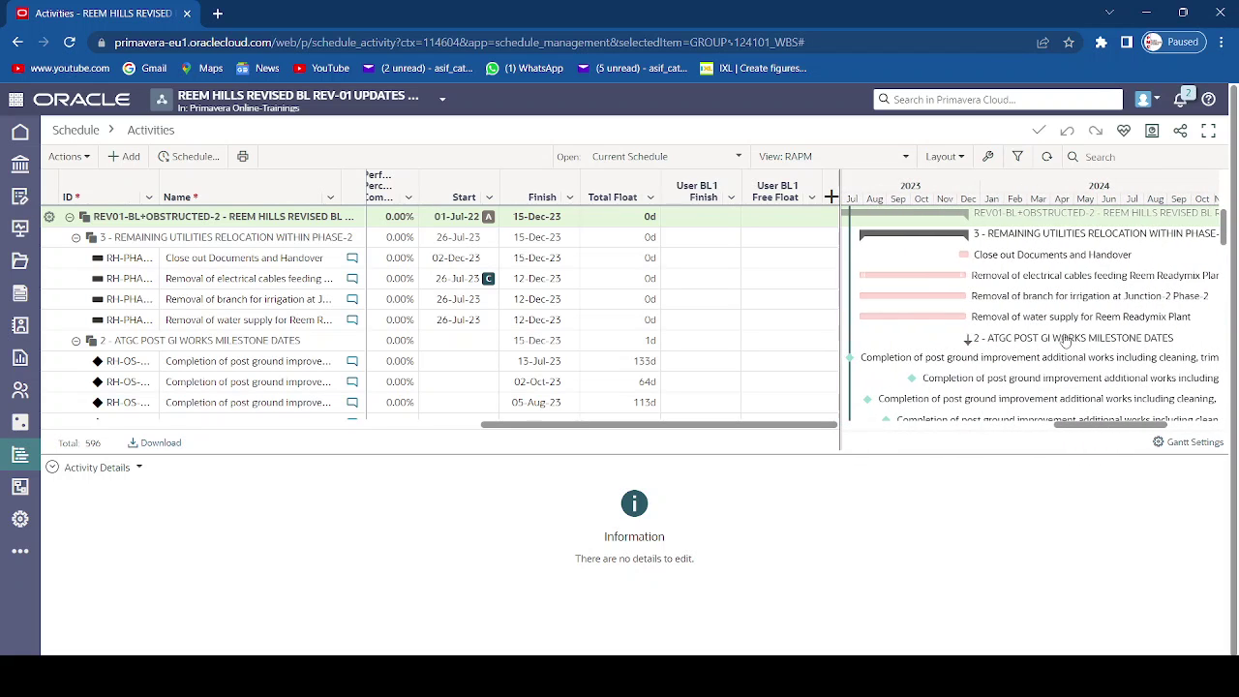
mouse_move(1066, 409)
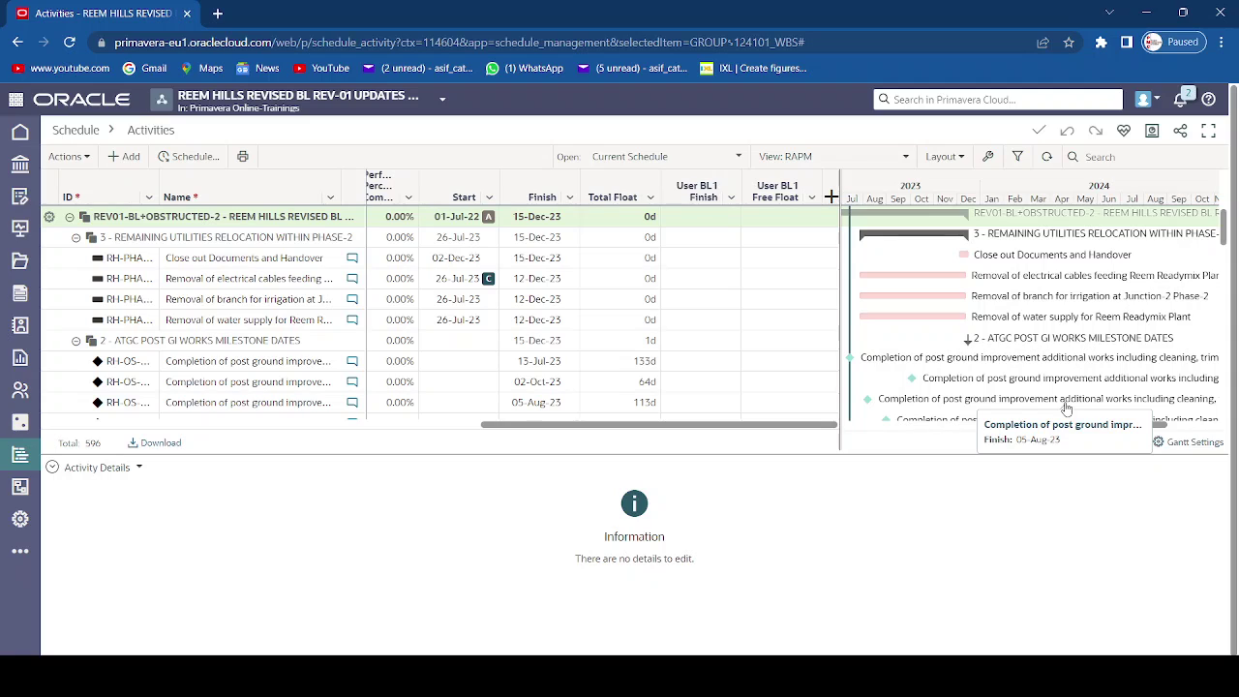